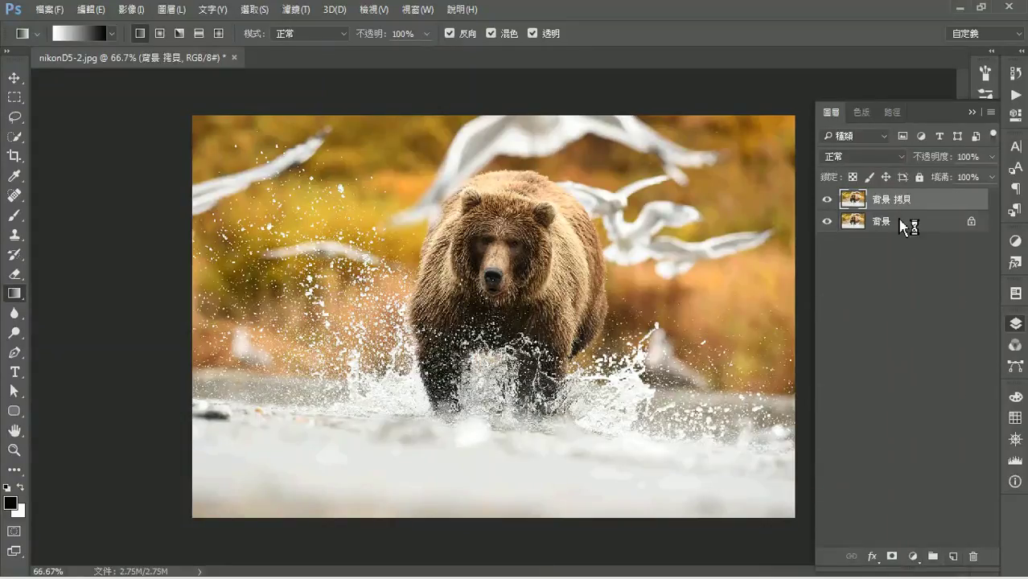
Convert the 背景 拷貝 layer into a smart object.
{"action": "right_click", "coordinate": [902, 202]}
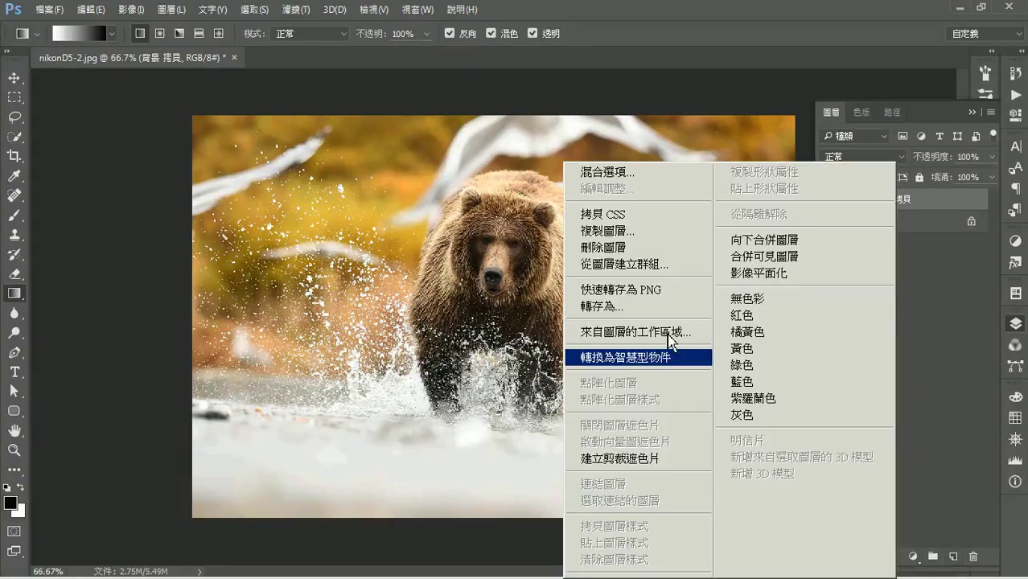
{"action": "left_click", "coordinate": [667, 356]}
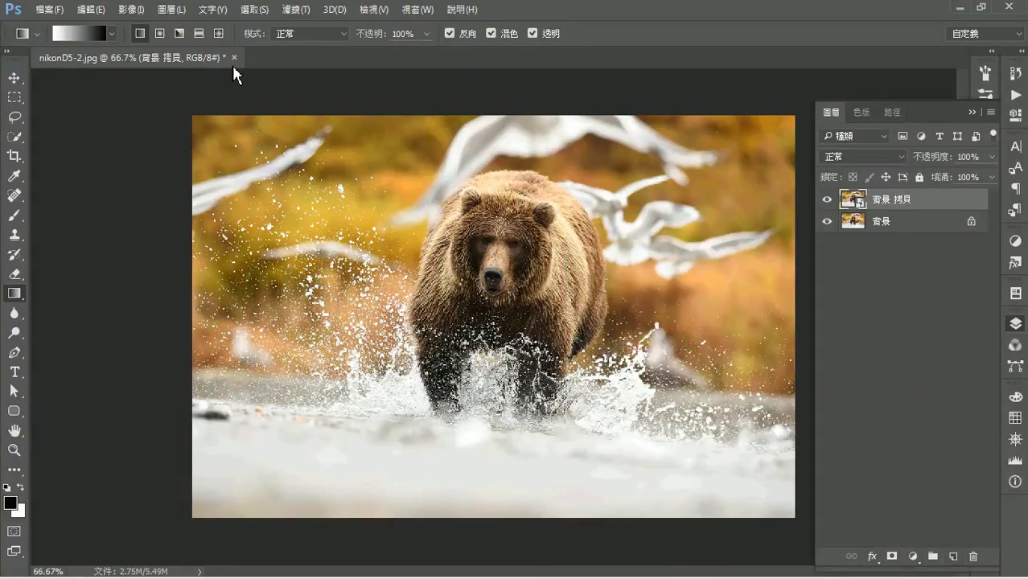
{"action": "left_click", "coordinate": [297, 9]}
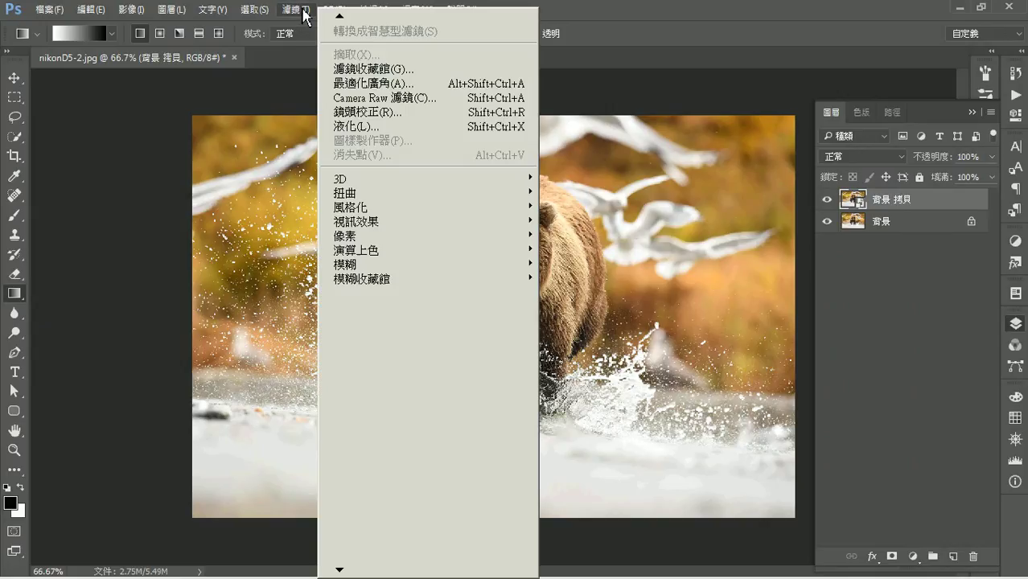
Apply the Filter Gallery's 擴散光暈 (Diffuse Glow) with values 6, 10 and 15.
{"action": "left_click", "coordinate": [390, 71]}
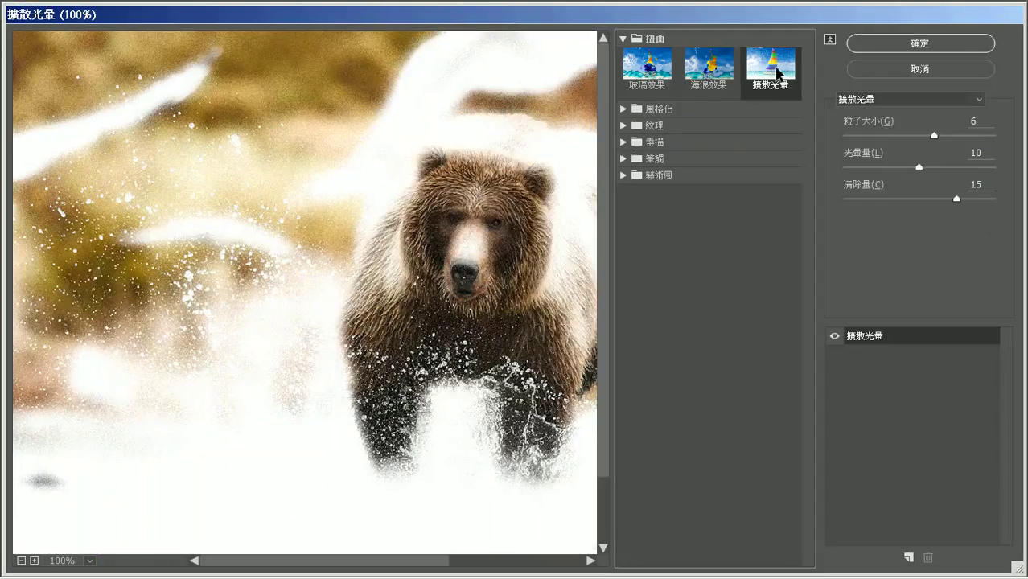
{"action": "left_click", "coordinate": [971, 123]}
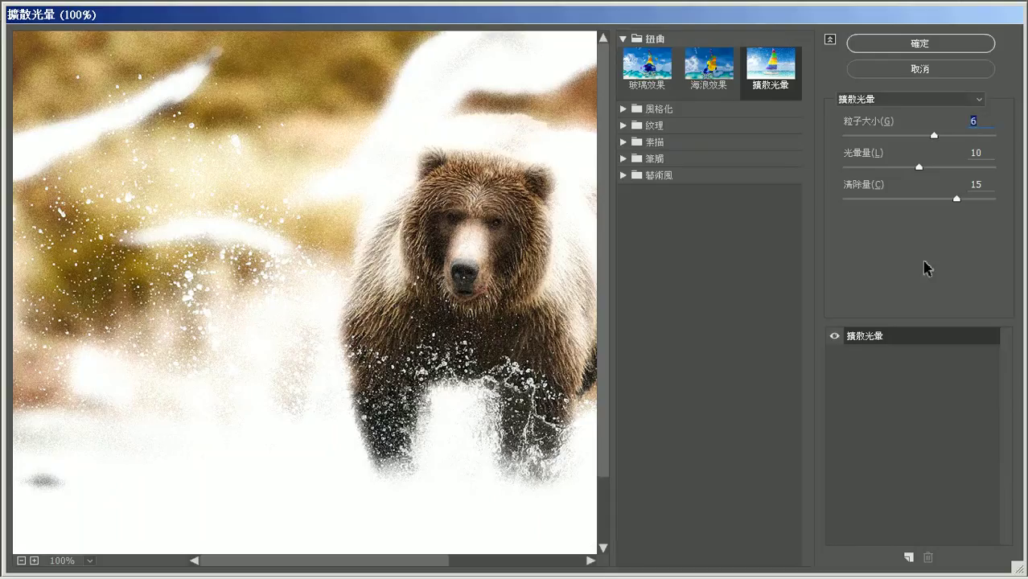
{"action": "left_click", "coordinate": [835, 337]}
{"action": "left_click", "coordinate": [835, 337]}
{"action": "left_click", "coordinate": [907, 47]}
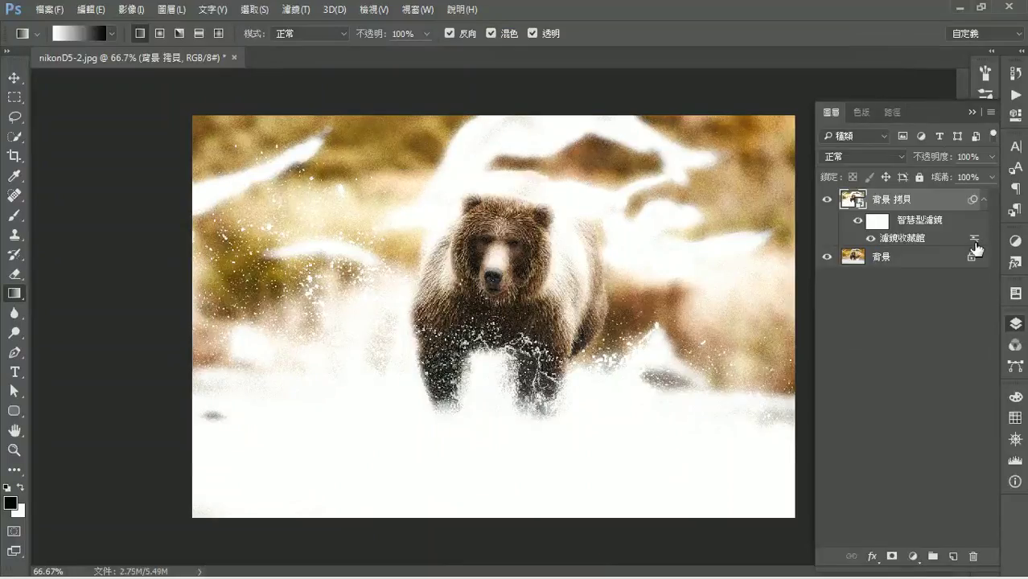
Set the 濾鏡收藏館 smart filter's blending mode to 柔光 (Soft Light) at 100% opacity.
{"action": "double_click", "coordinate": [973, 238]}
{"action": "left_click", "coordinate": [859, 345]}
{"action": "left_click", "coordinate": [814, 176]}
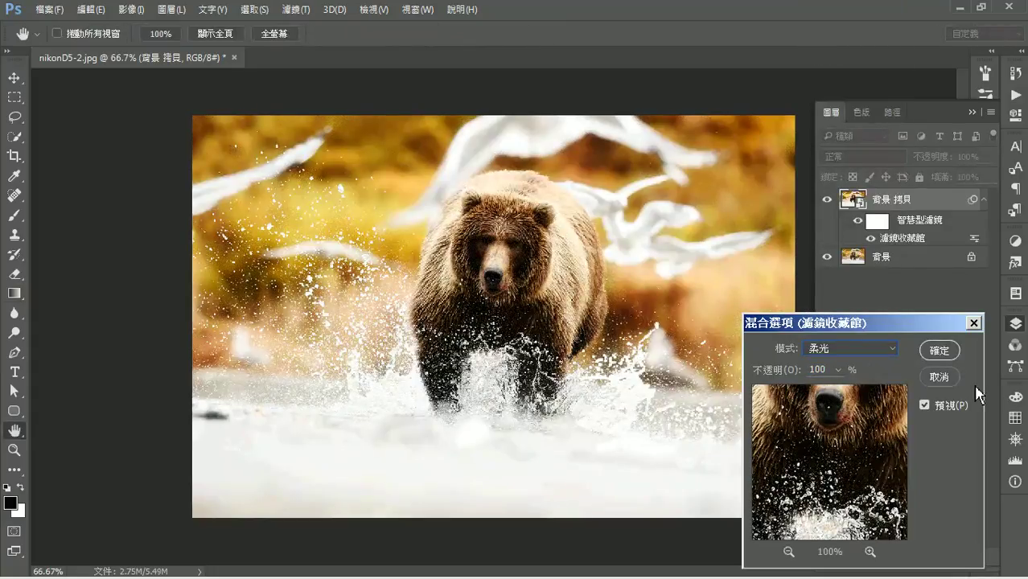
{"action": "left_click", "coordinate": [932, 408]}
{"action": "left_click", "coordinate": [932, 409]}
{"action": "left_click", "coordinate": [939, 350]}
{"action": "key", "text": "g"}
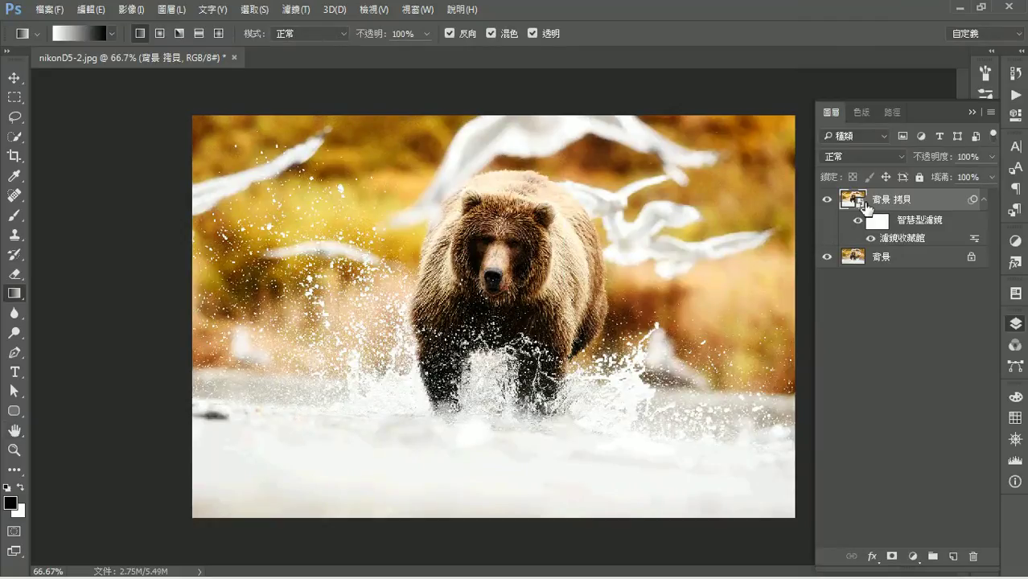
Duplicate the 背景 layer and move 背景 拷貝 2 to the top of the stack.
{"action": "left_click", "coordinate": [876, 260]}
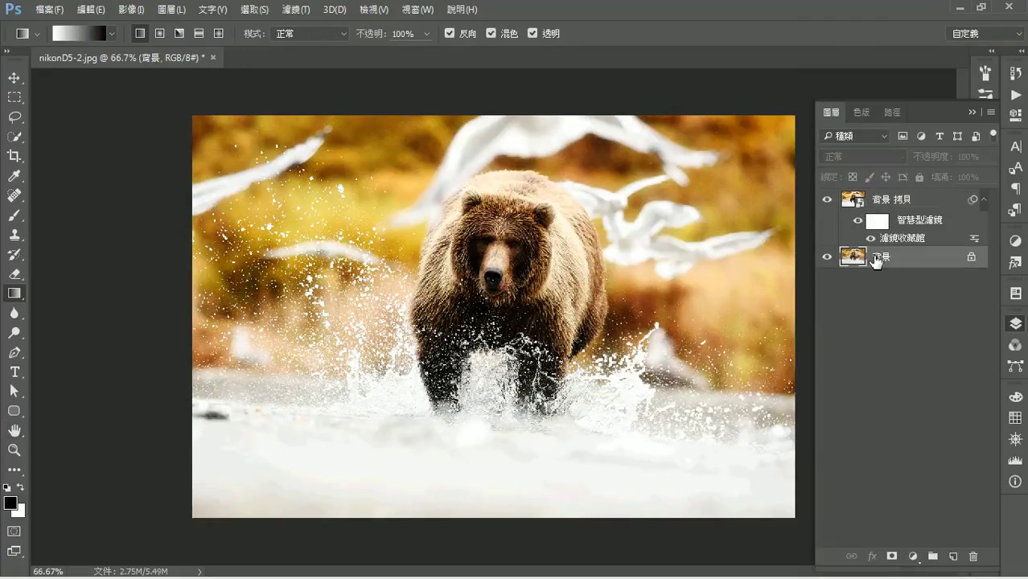
{"action": "left_click_drag", "start_coordinate": [876, 260], "coordinate": [953, 556]}
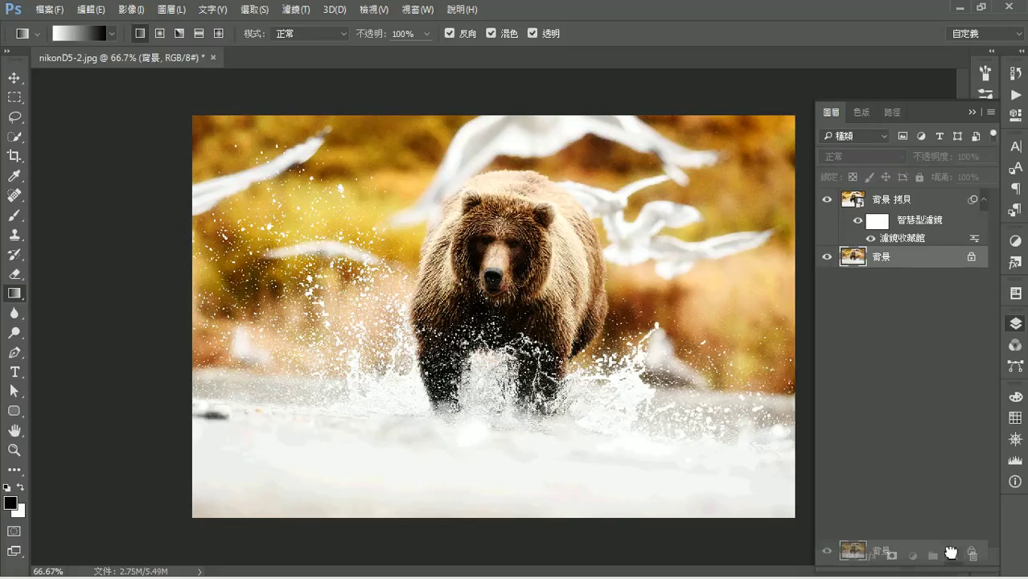
{"action": "mouse_move", "coordinate": [877, 256]}
{"action": "left_mouse_down"}
{"action": "mouse_move", "coordinate": [869, 183]}
{"action": "mouse_move", "coordinate": [869, 194]}
{"action": "left_mouse_up"}
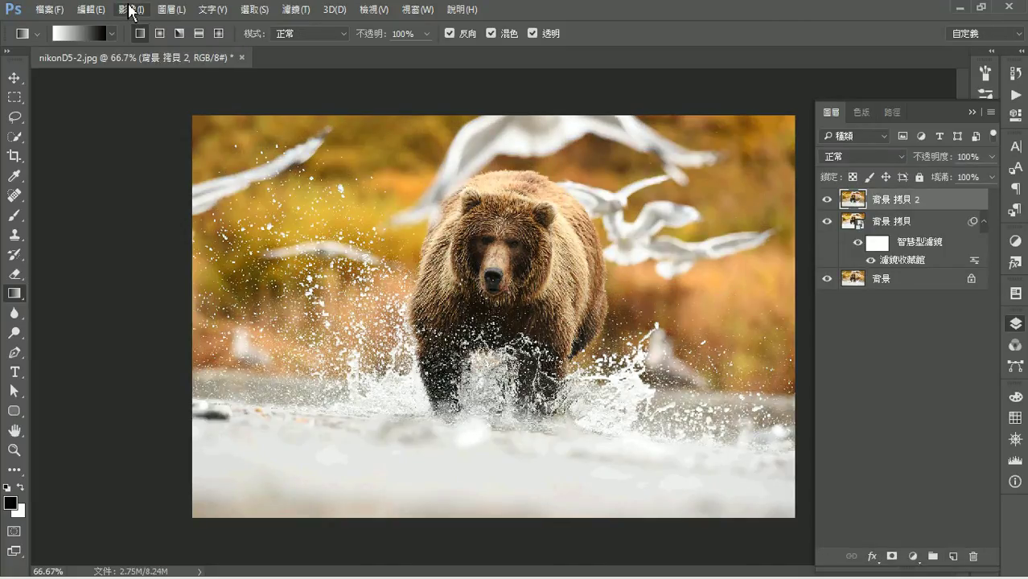
Flip 背景 拷貝 2 vertically and content-aware scale it into a 24.75% bottom strip.
{"action": "left_click", "coordinate": [96, 11]}
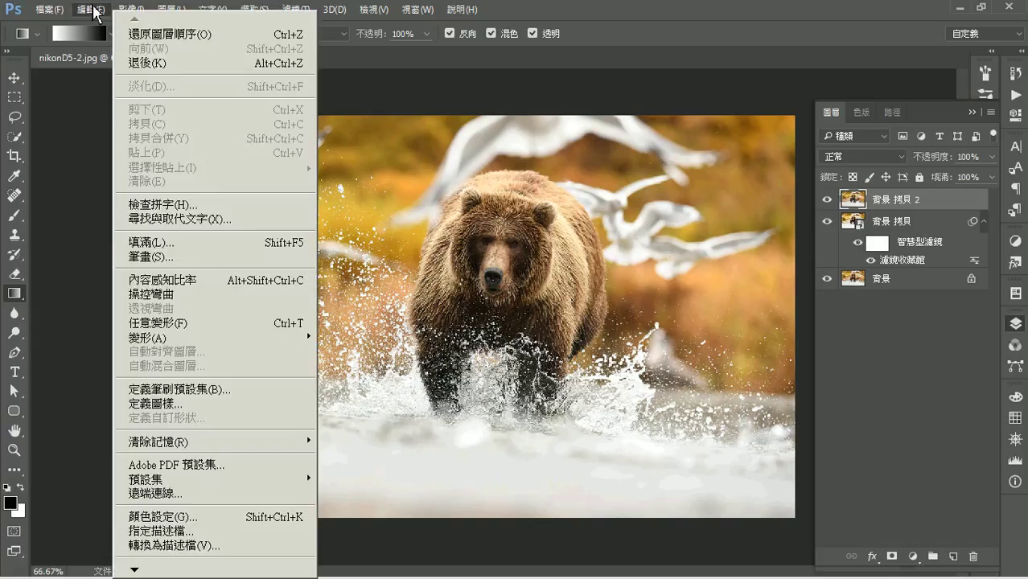
{"action": "mouse_move", "coordinate": [161, 338]}
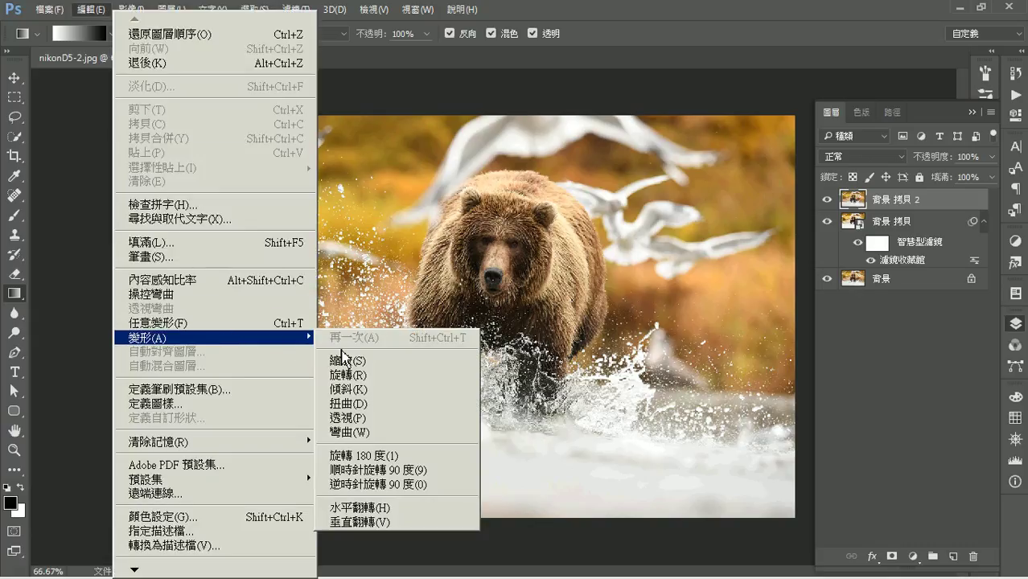
{"action": "left_click", "coordinate": [400, 522]}
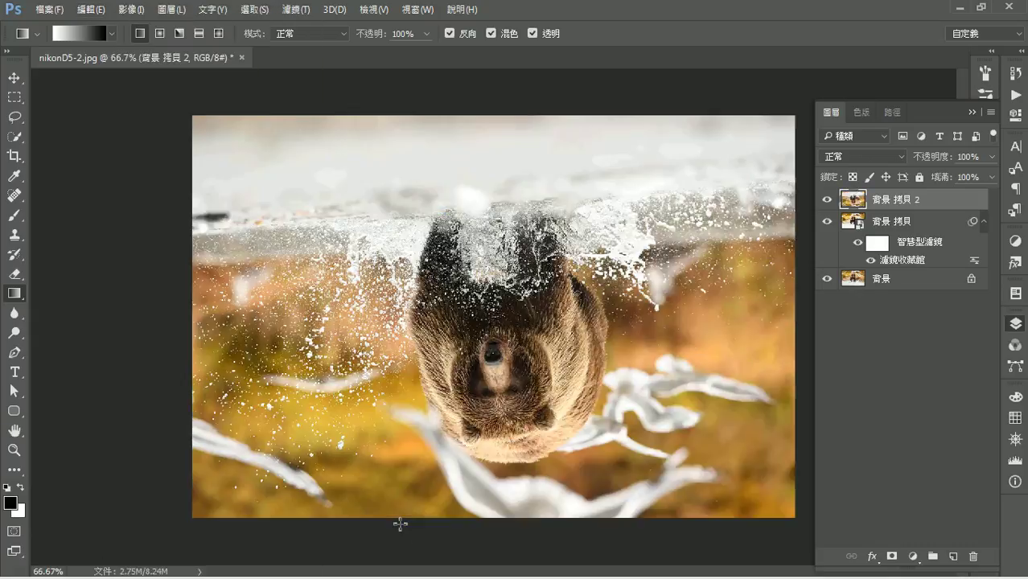
{"action": "left_click", "coordinate": [99, 12]}
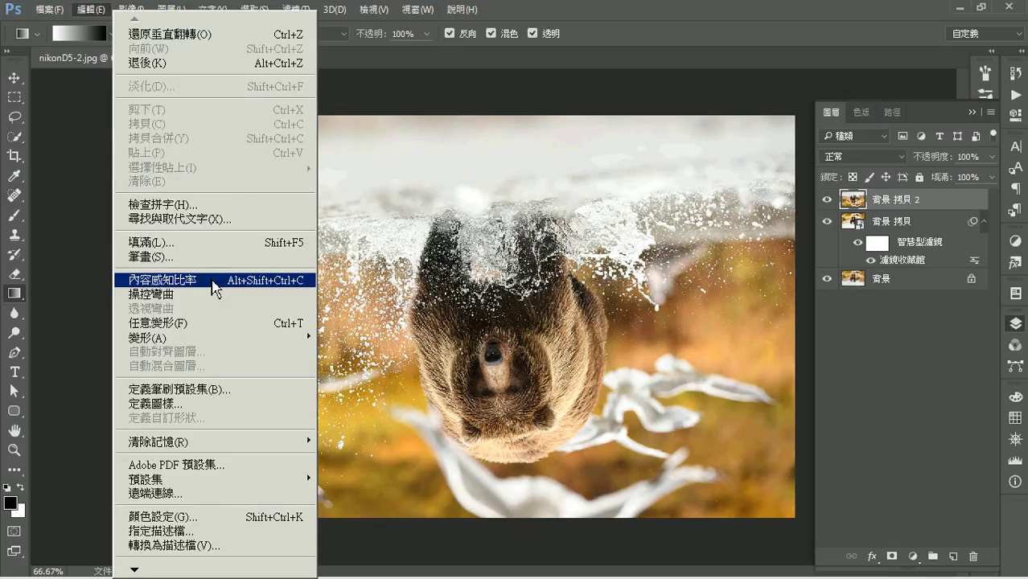
{"action": "left_click", "coordinate": [211, 281]}
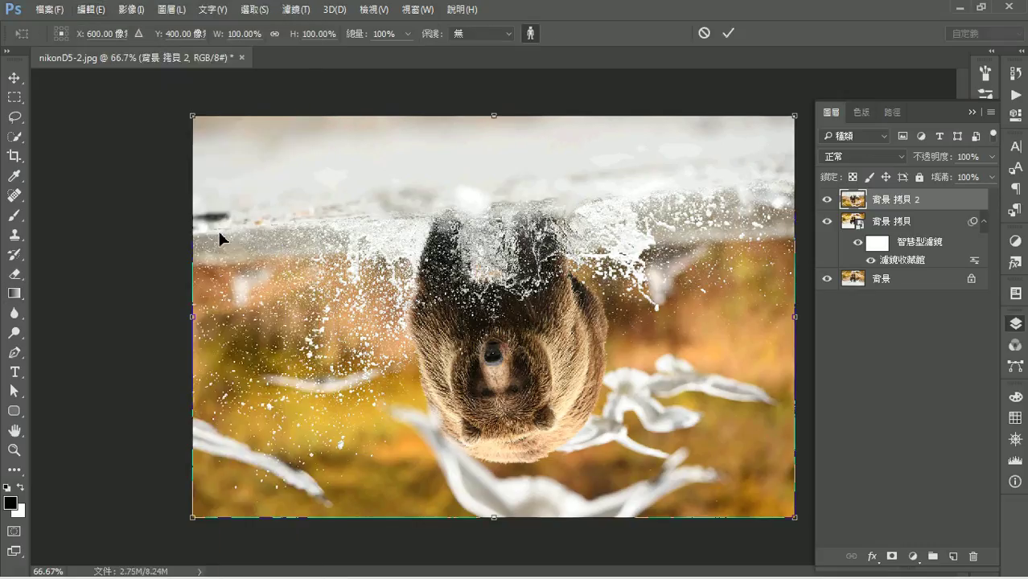
{"action": "left_click", "coordinate": [532, 33]}
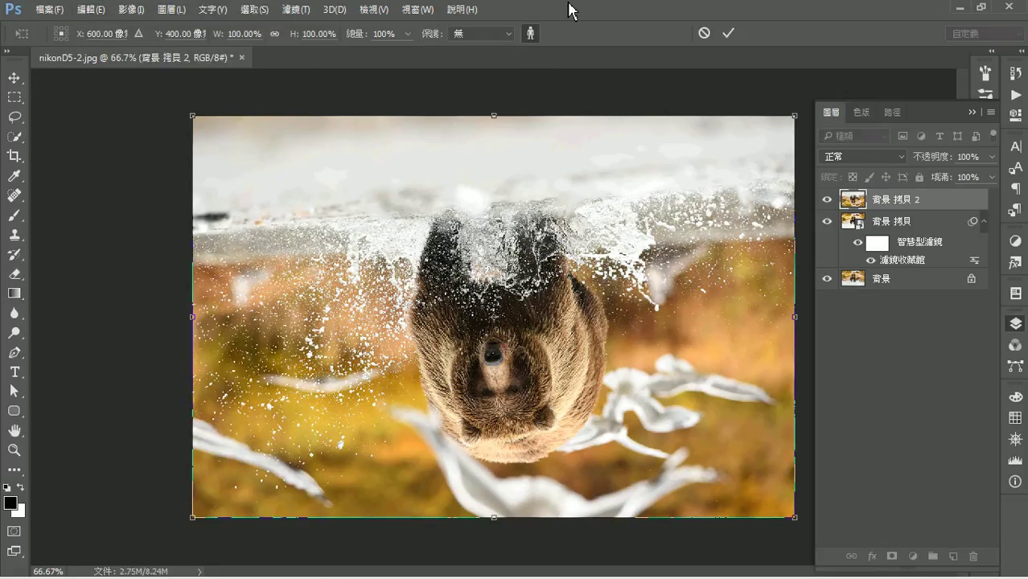
{"action": "left_click_drag", "start_coordinate": [502, 115], "coordinate": [493, 275]}
{"action": "mouse_move", "coordinate": [512, 352]}
{"action": "left_mouse_down"}
{"action": "mouse_move", "coordinate": [496, 354]}
{"action": "mouse_move", "coordinate": [493, 417]}
{"action": "left_mouse_up"}
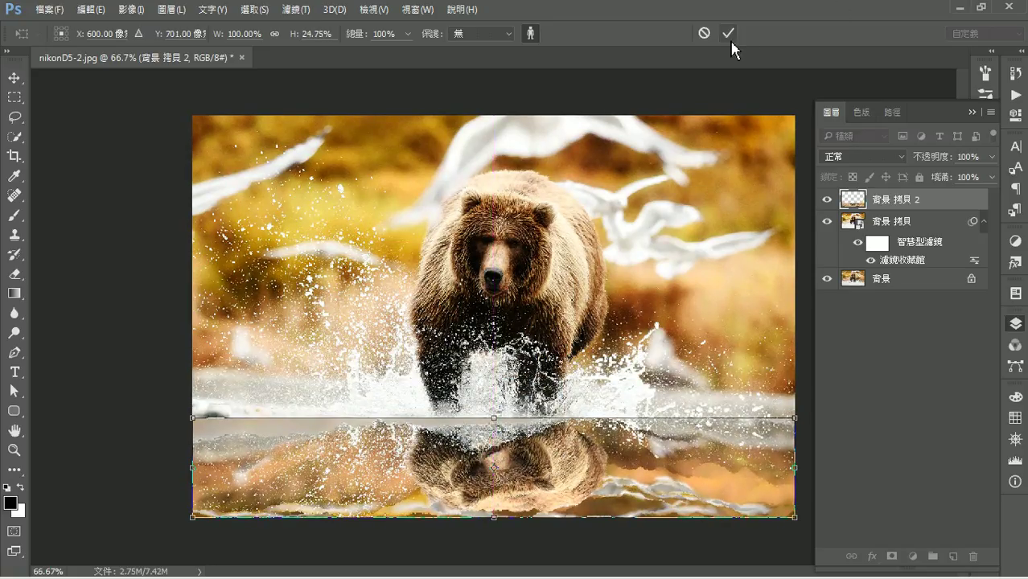
Commit the scale, load the strip as a selection, and add a hidden new layer 圖層 1.
{"action": "left_click", "coordinate": [730, 38]}
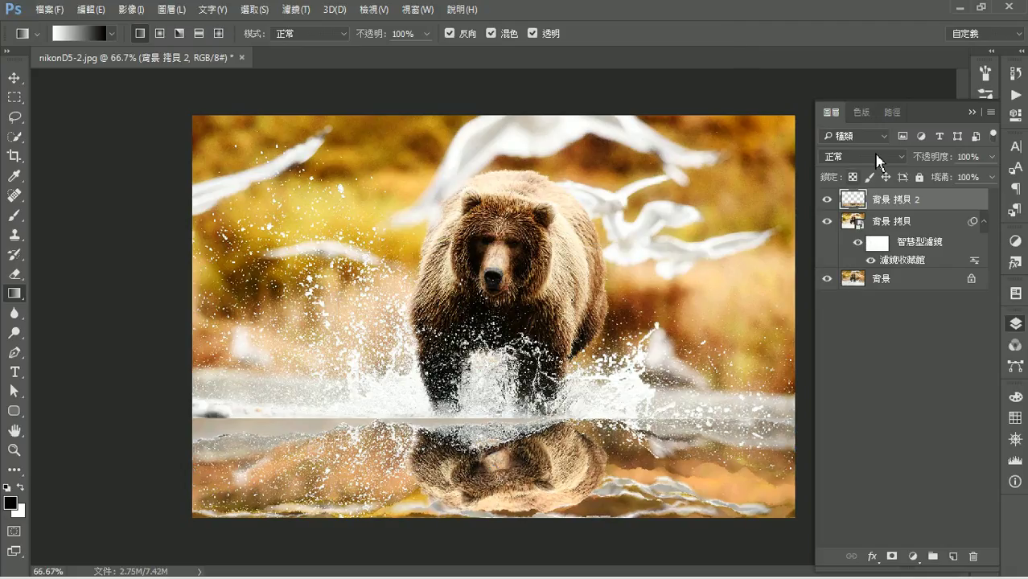
{"action": "left_click", "coordinate": [854, 201], "text": "ctrl"}
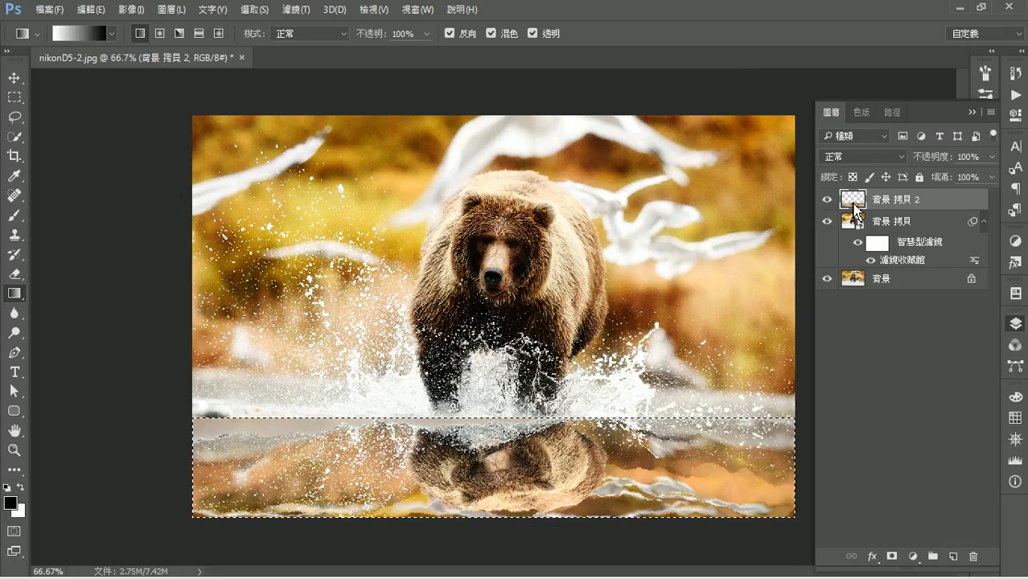
{"action": "left_click", "coordinate": [827, 200]}
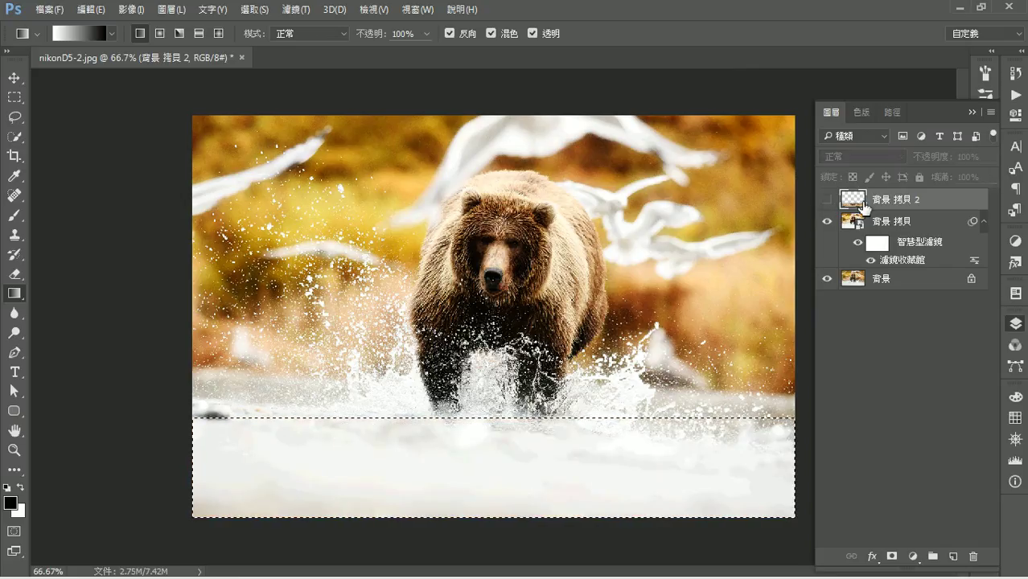
{"action": "left_click", "coordinate": [954, 556]}
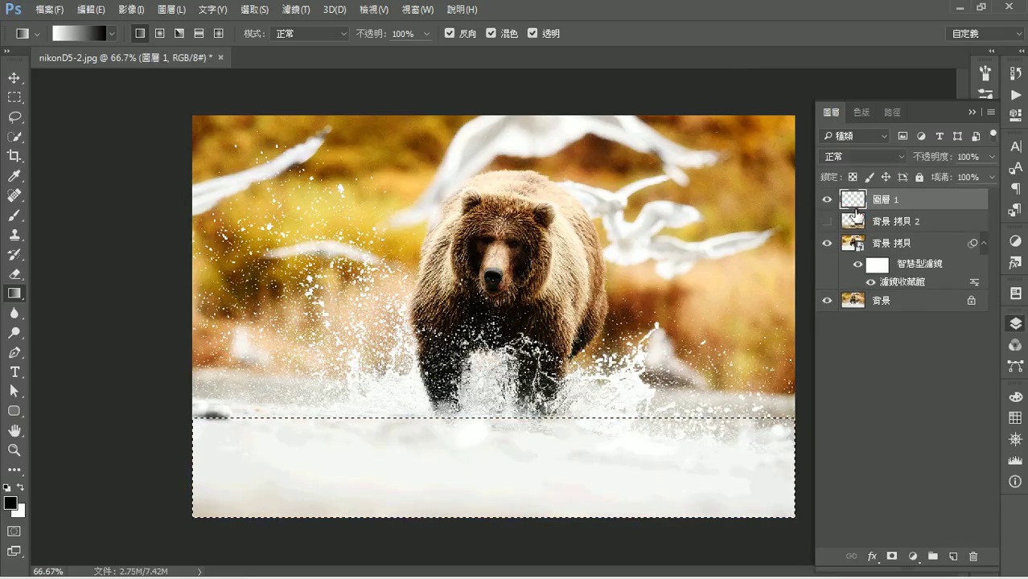
{"action": "left_click", "coordinate": [826, 200]}
{"action": "left_click", "coordinate": [827, 221]}
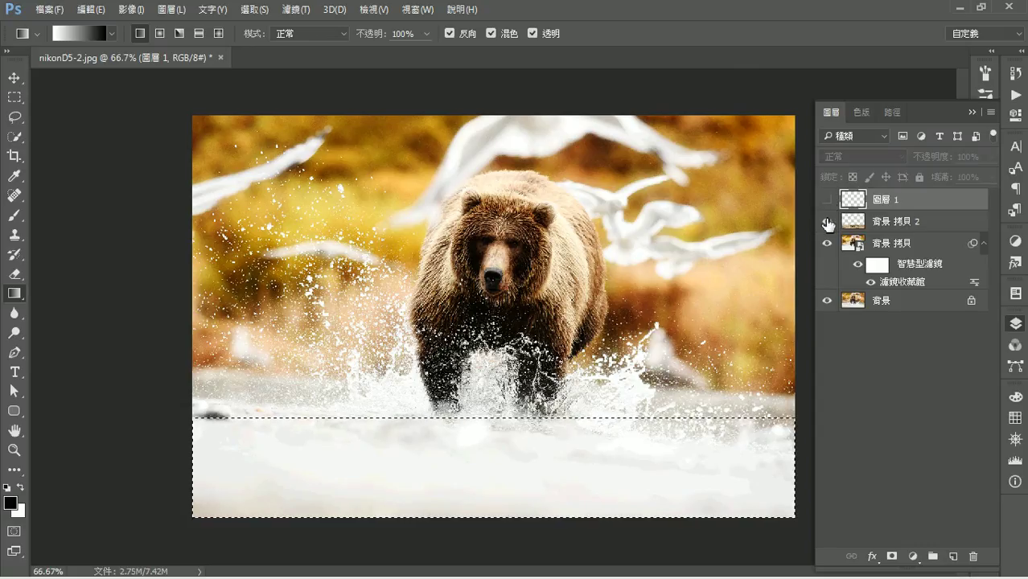
{"action": "left_click", "coordinate": [855, 224]}
Deselect, then toggle 背景 拷貝 2 off and on to compare the reflection.
{"action": "right_click", "coordinate": [469, 431]}
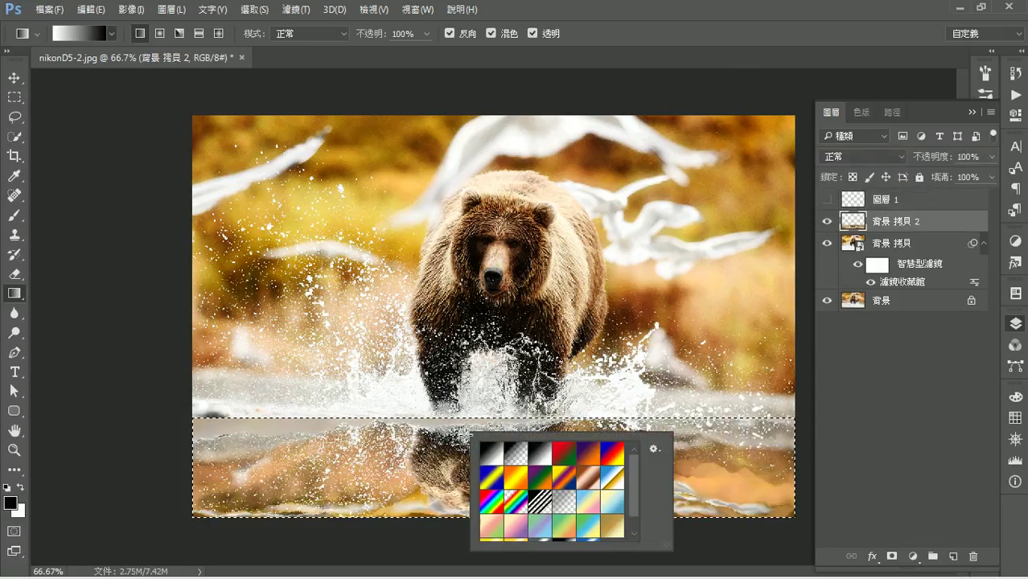
{"action": "left_click", "coordinate": [8, 98]}
{"action": "right_click", "coordinate": [487, 425]}
{"action": "left_click", "coordinate": [540, 97]}
{"action": "left_click", "coordinate": [14, 77]}
{"action": "left_click", "coordinate": [829, 220]}
{"action": "left_click", "coordinate": [829, 221]}
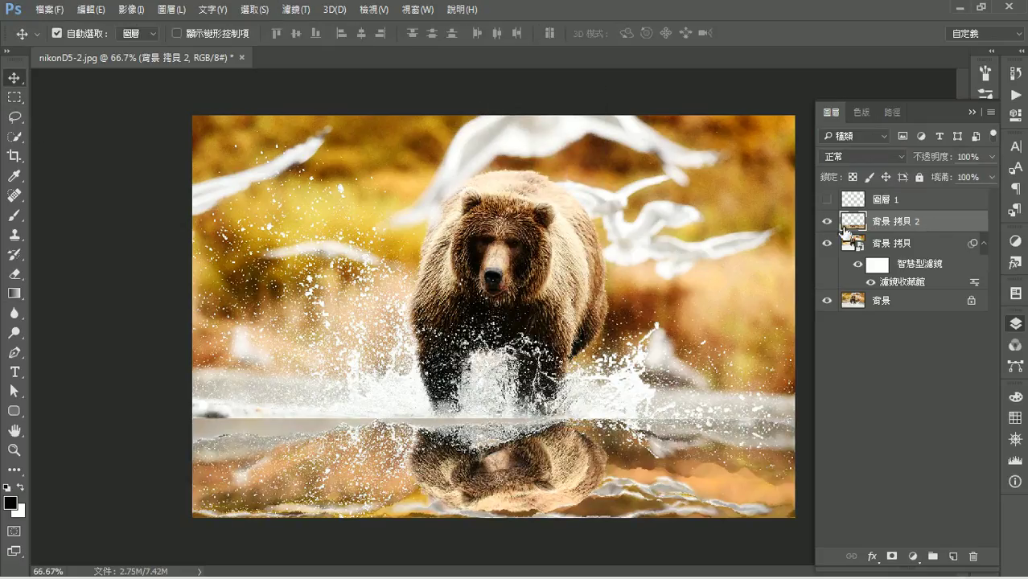
{"action": "left_click", "coordinate": [15, 97]}
Load the reflection layer's visible area as a selection and delete the hidden 圖層 1.
{"action": "right_click", "coordinate": [464, 450]}
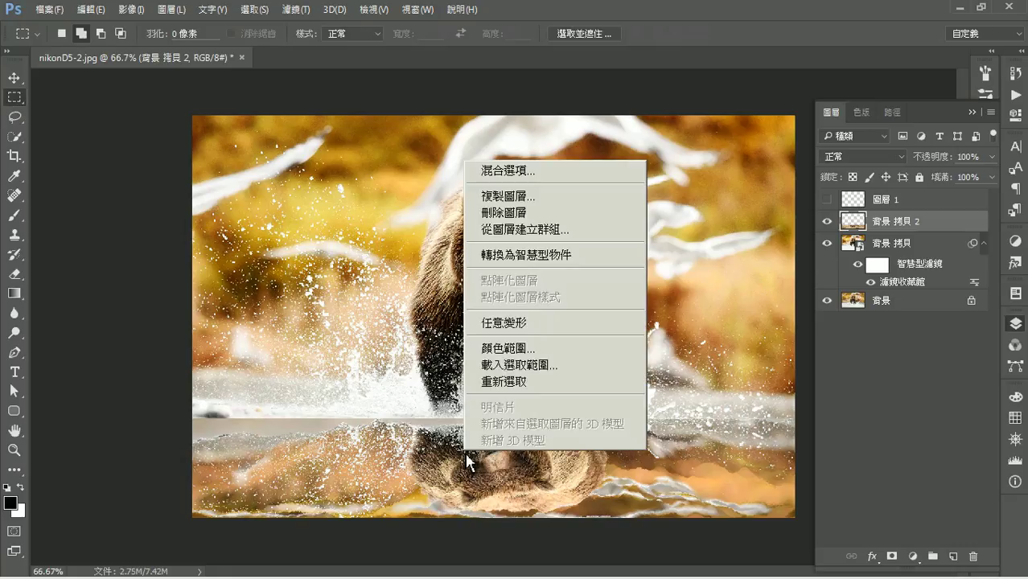
{"action": "left_click", "coordinate": [547, 369]}
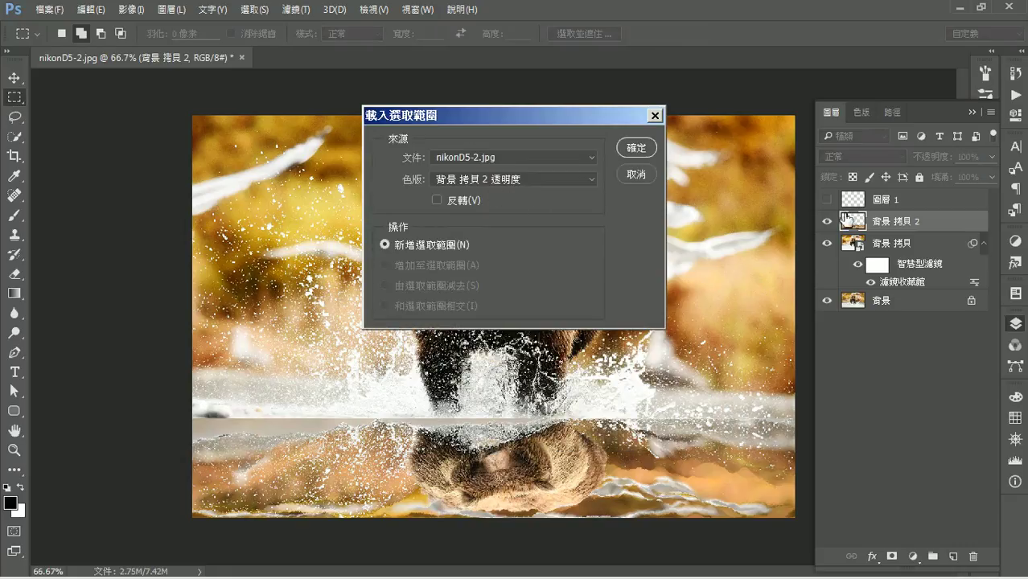
{"action": "left_click", "coordinate": [647, 149]}
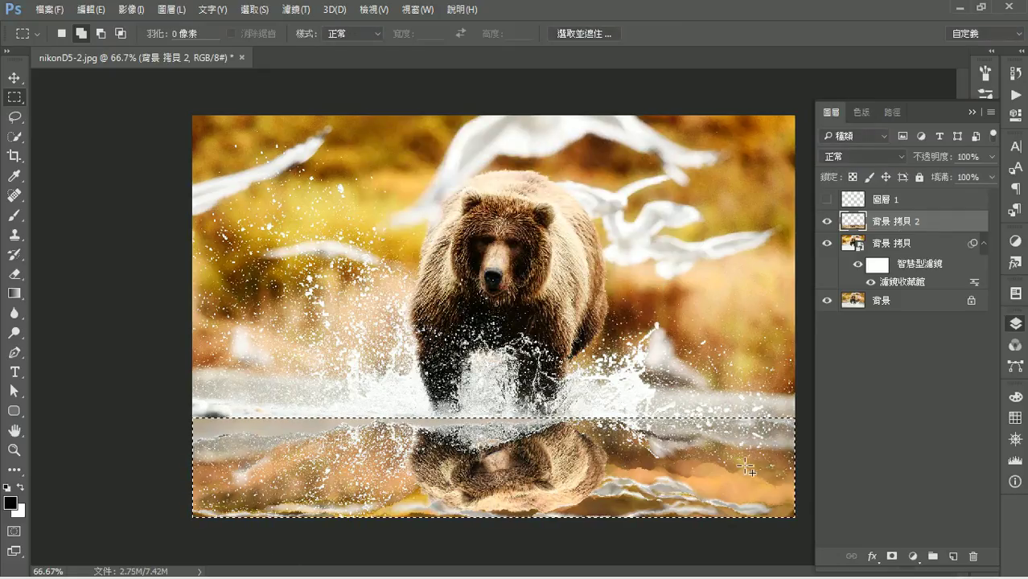
{"action": "left_click_drag", "start_coordinate": [854, 200], "coordinate": [976, 555]}
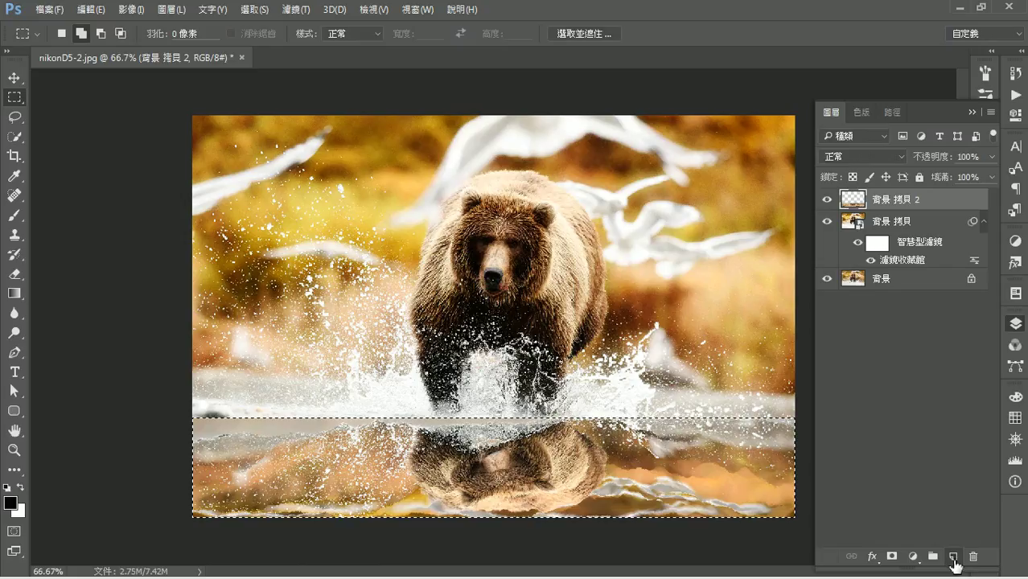
Add new layer 圖層 1, hide 背景 拷貝 2, and fill the selected strip with 50% gray.
{"action": "left_click", "coordinate": [953, 557]}
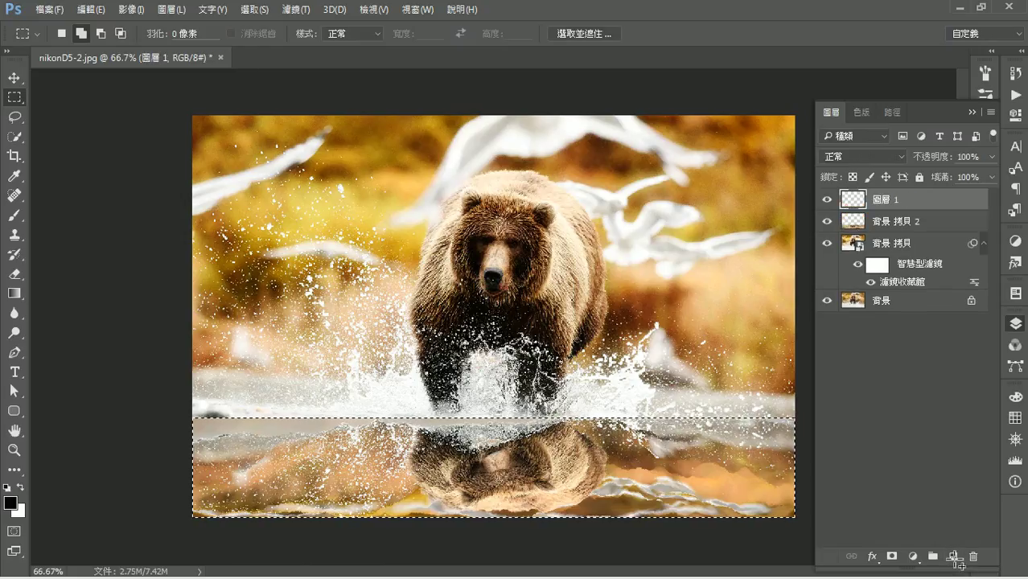
{"action": "left_click", "coordinate": [824, 222]}
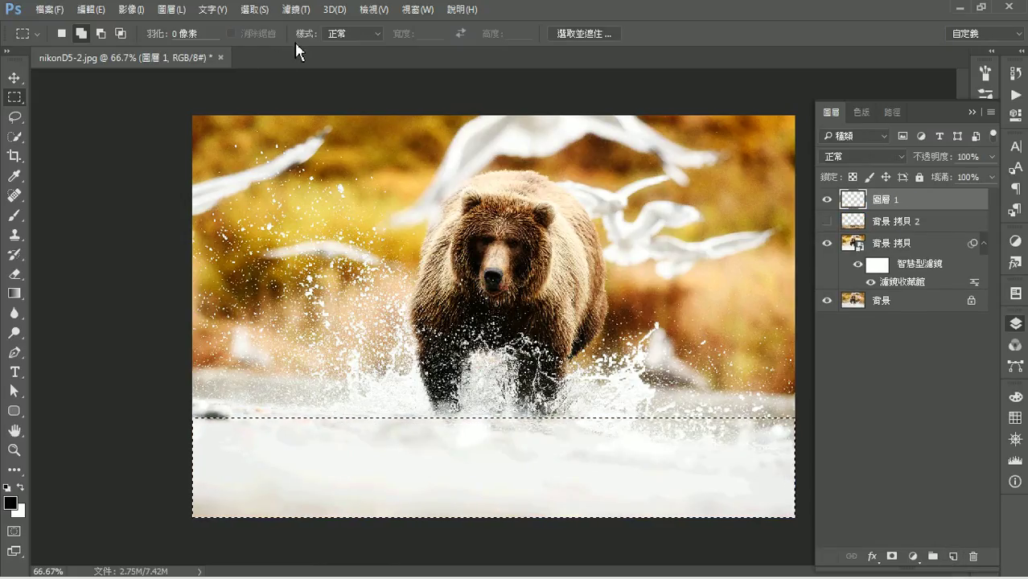
{"action": "left_click", "coordinate": [94, 16]}
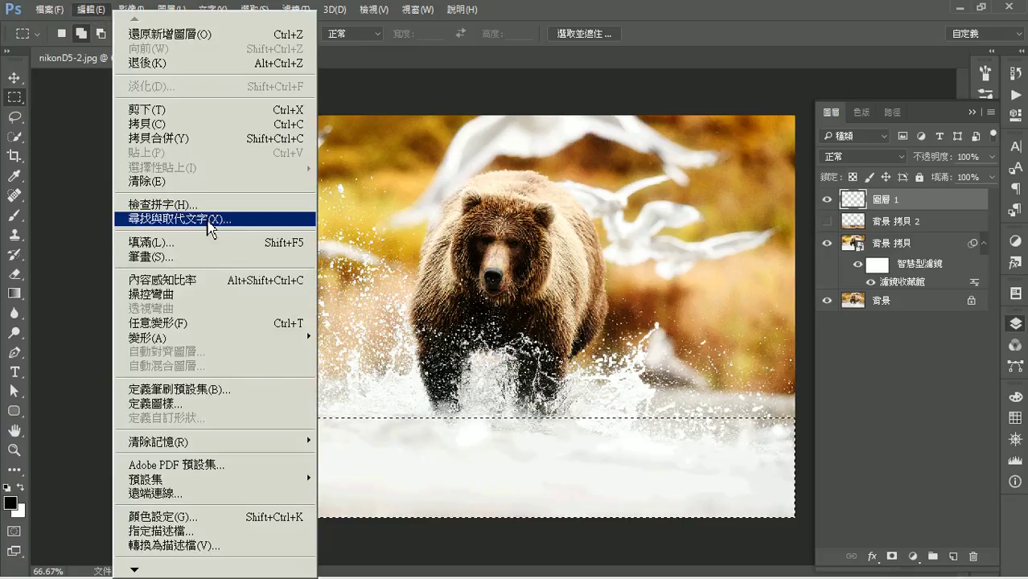
{"action": "left_click", "coordinate": [218, 243]}
{"action": "left_click", "coordinate": [493, 159]}
{"action": "left_click", "coordinate": [542, 262]}
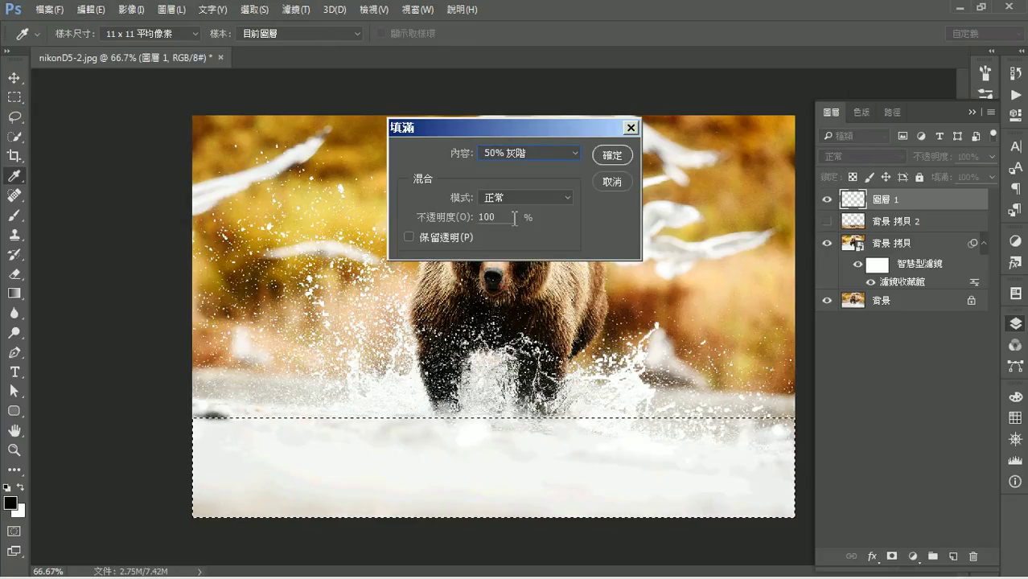
{"action": "left_click", "coordinate": [605, 153]}
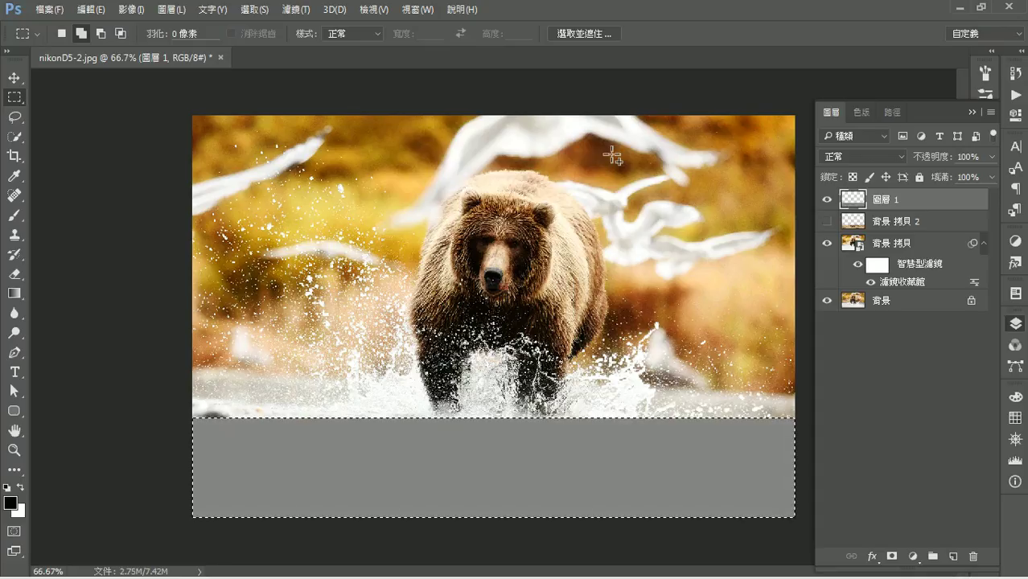
{"action": "right_click", "coordinate": [938, 207]}
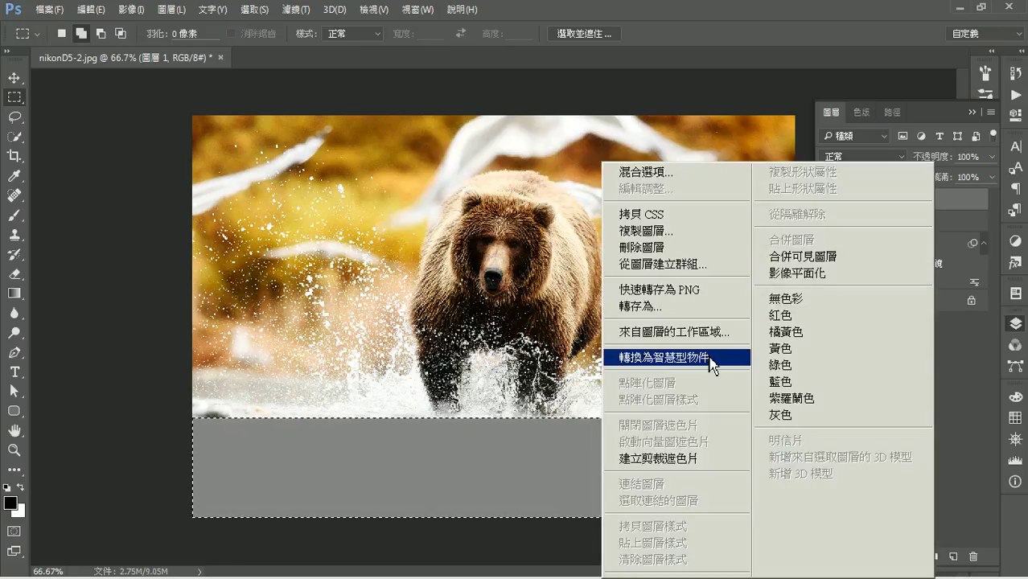
{"action": "left_click", "coordinate": [979, 214]}
{"action": "left_click", "coordinate": [298, 9]}
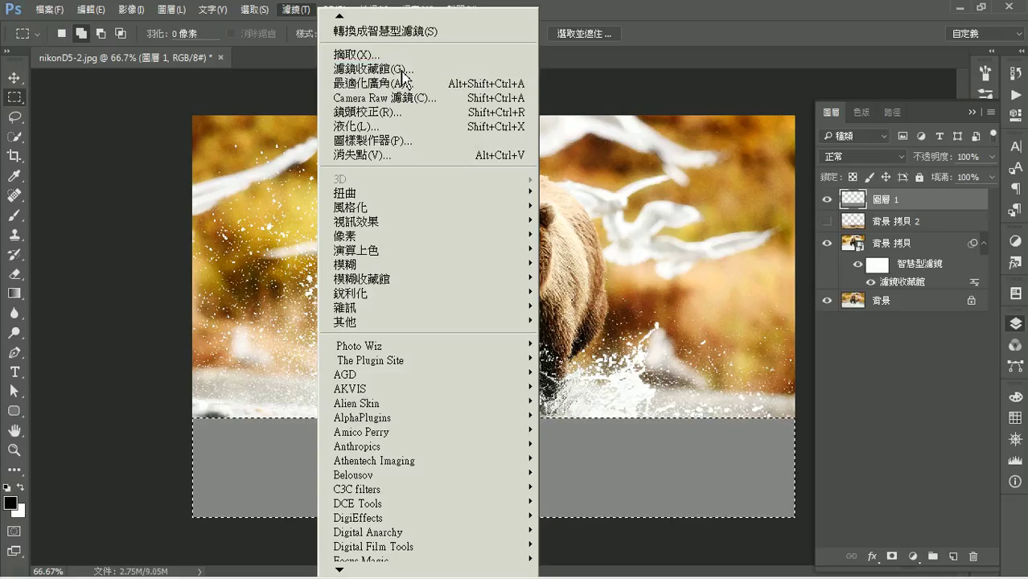
Apply 紋理化 (Texturizer) with 砂岩 texture, 100% scaling, relief 4, light from 頂端.
{"action": "left_click", "coordinate": [402, 70]}
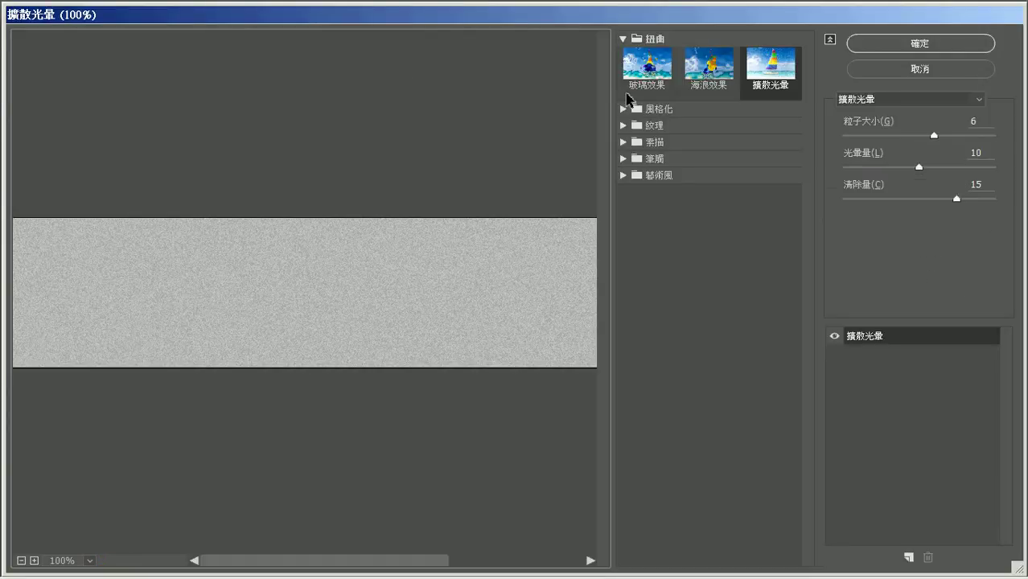
{"action": "left_click", "coordinate": [624, 40]}
{"action": "left_click", "coordinate": [627, 73]}
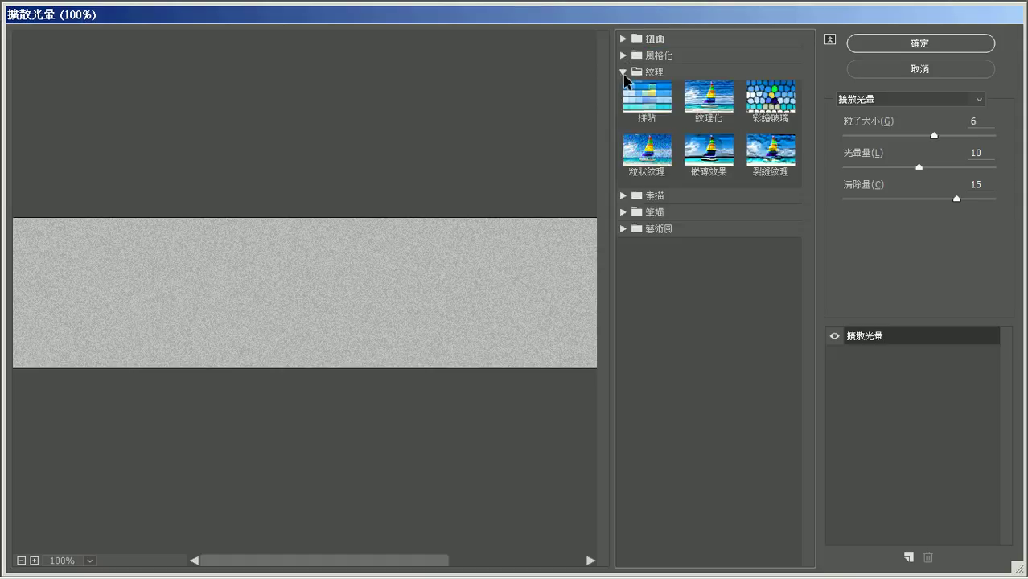
{"action": "left_click", "coordinate": [706, 112]}
{"action": "left_click", "coordinate": [938, 127]}
{"action": "left_click", "coordinate": [902, 182]}
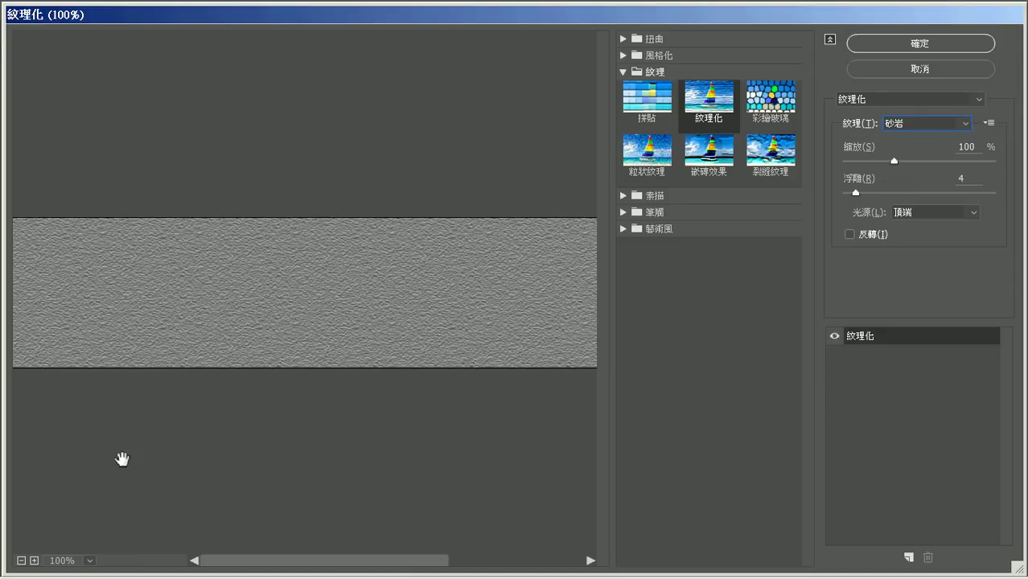
{"action": "left_click", "coordinate": [952, 154]}
{"action": "left_click", "coordinate": [922, 214]}
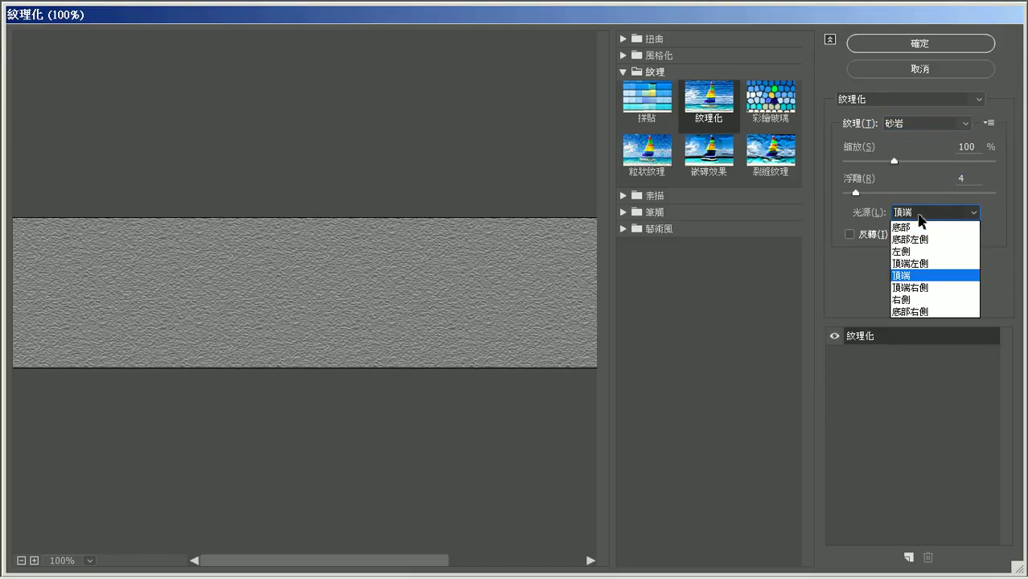
{"action": "left_click", "coordinate": [913, 275]}
{"action": "left_click", "coordinate": [837, 337]}
{"action": "left_click", "coordinate": [836, 336]}
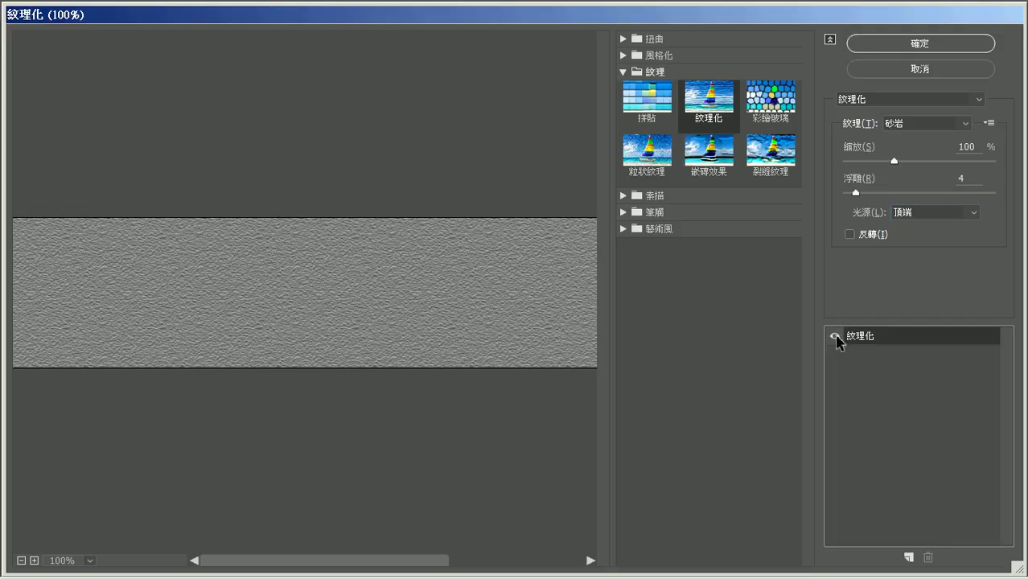
{"action": "left_click", "coordinate": [918, 40]}
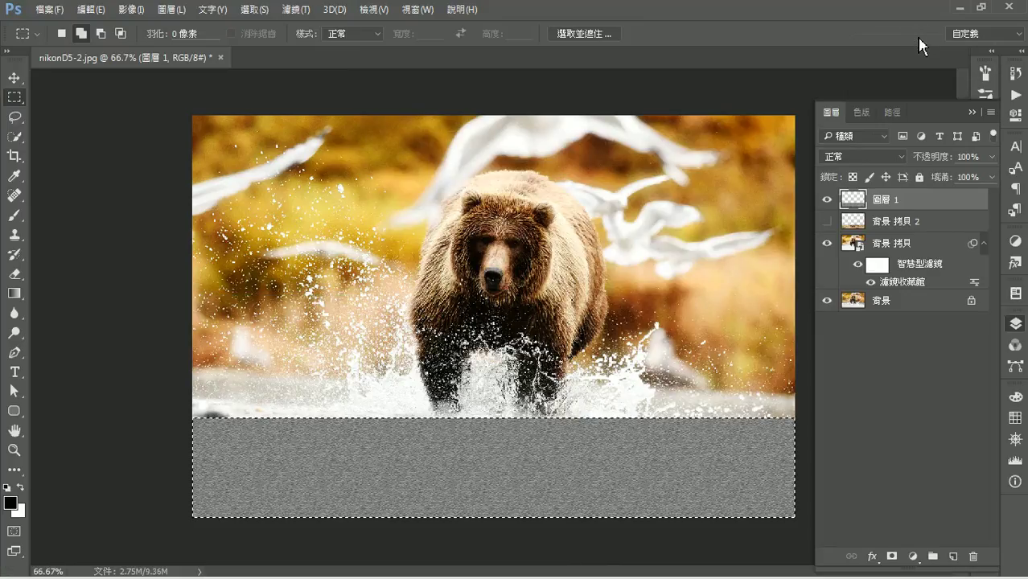
Perspective-transform the strip so its bottom edge widens to 297.5%, then view at 100%.
{"action": "left_click", "coordinate": [93, 10]}
{"action": "mouse_move", "coordinate": [161, 338]}
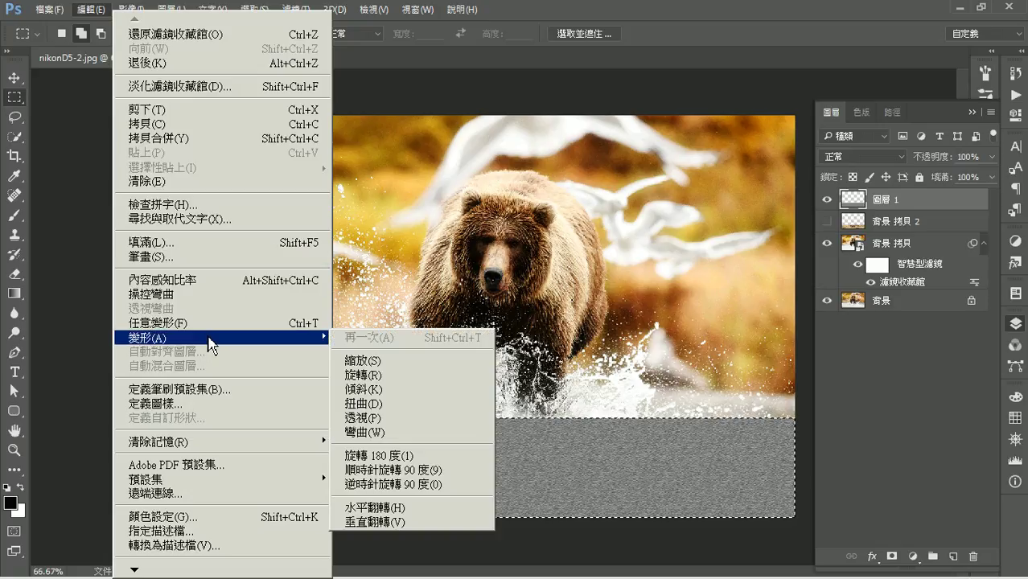
{"action": "left_click", "coordinate": [377, 415]}
{"action": "key", "text": "ctrl+minus"}
{"action": "key", "text": "ctrl+minus"}
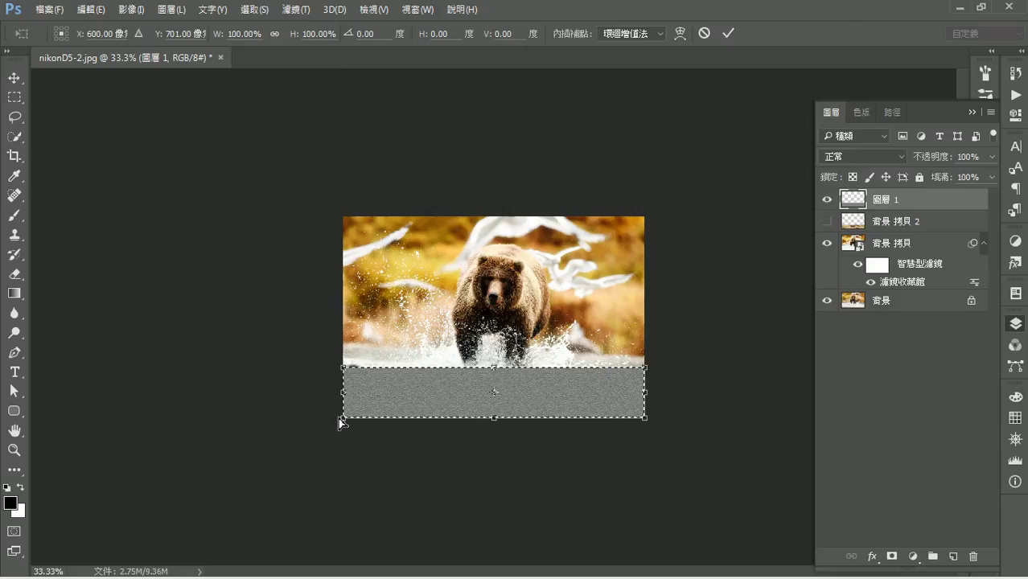
{"action": "left_click_drag", "start_coordinate": [342, 420], "coordinate": [47, 427]}
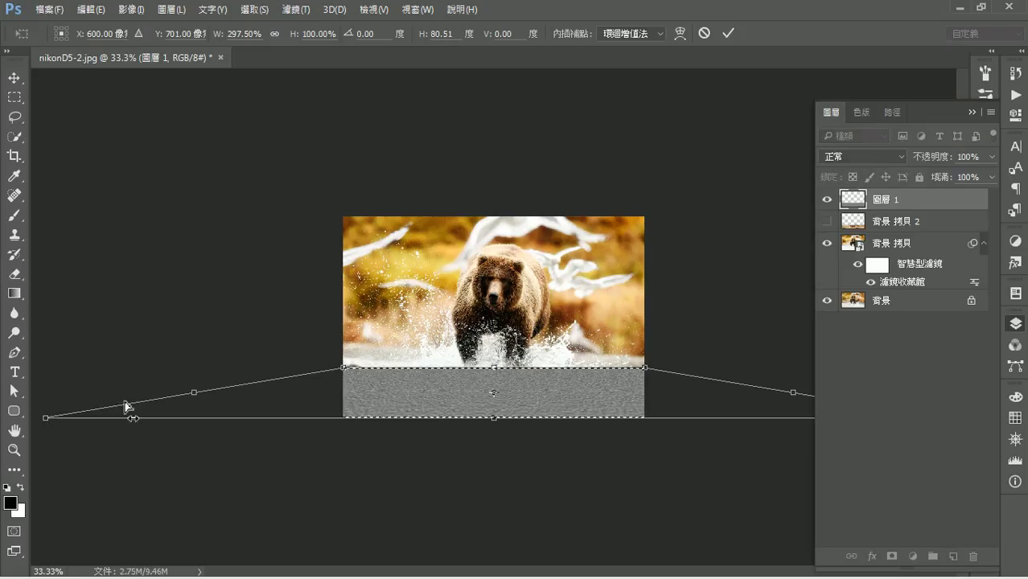
{"action": "left_click", "coordinate": [729, 35]}
{"action": "key", "text": "ctrl+plus"}
{"action": "key", "text": "ctrl+plus"}
{"action": "key", "text": "ctrl+plus"}
{"action": "scroll", "coordinate": [611, 322], "scroll_direction": "down", "scroll_amount": 5}
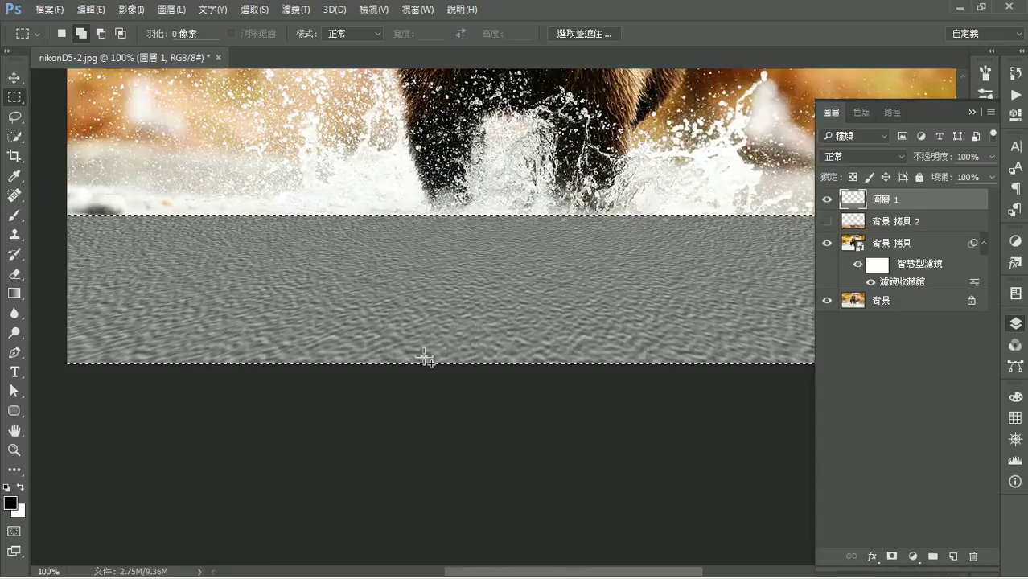
Undo the earlier changes on the texture strip and zoom out.
{"action": "left_click", "coordinate": [90, 9]}
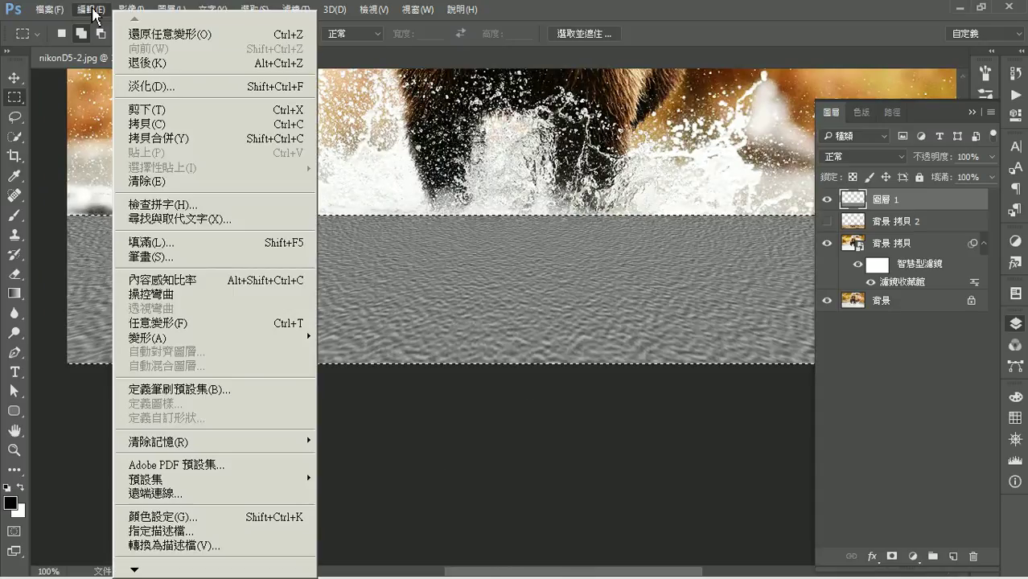
{"action": "left_click", "coordinate": [158, 63]}
{"action": "left_click", "coordinate": [90, 10]}
{"action": "left_click", "coordinate": [165, 29]}
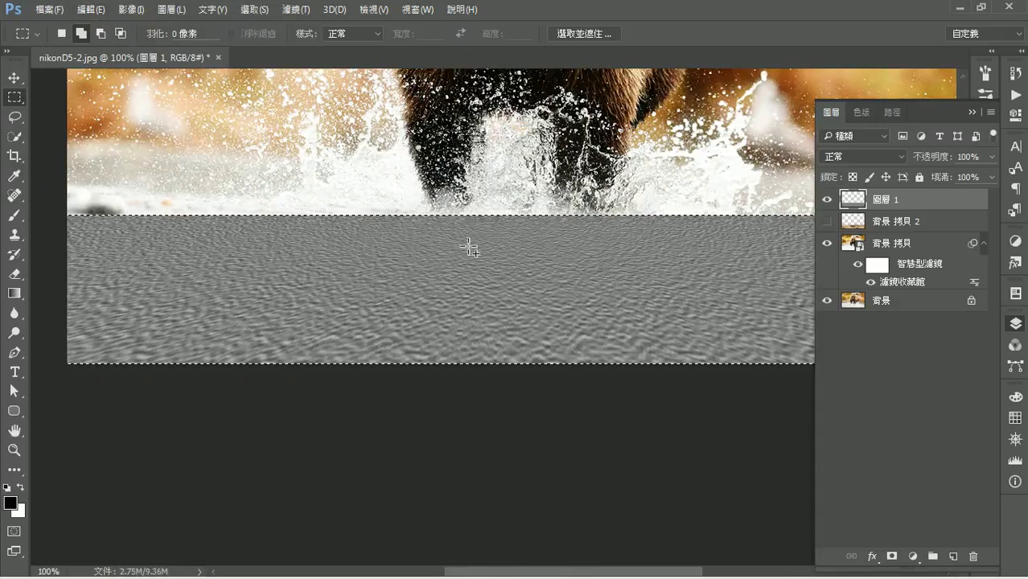
{"action": "key", "text": "ctrl+minus"}
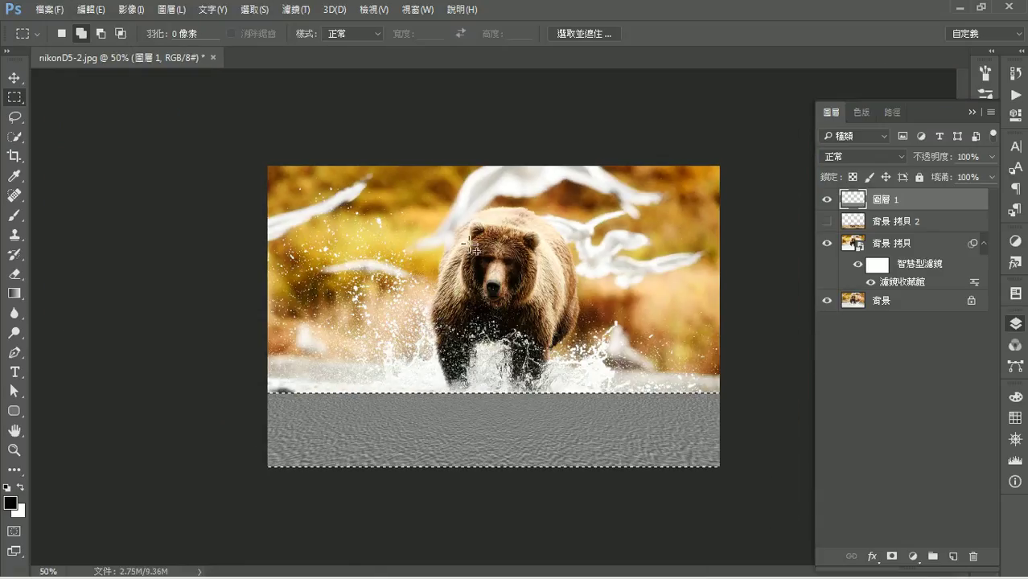
Apply a perspective transform widening the strip's bottom to 185.90% width.
{"action": "left_click", "coordinate": [90, 10]}
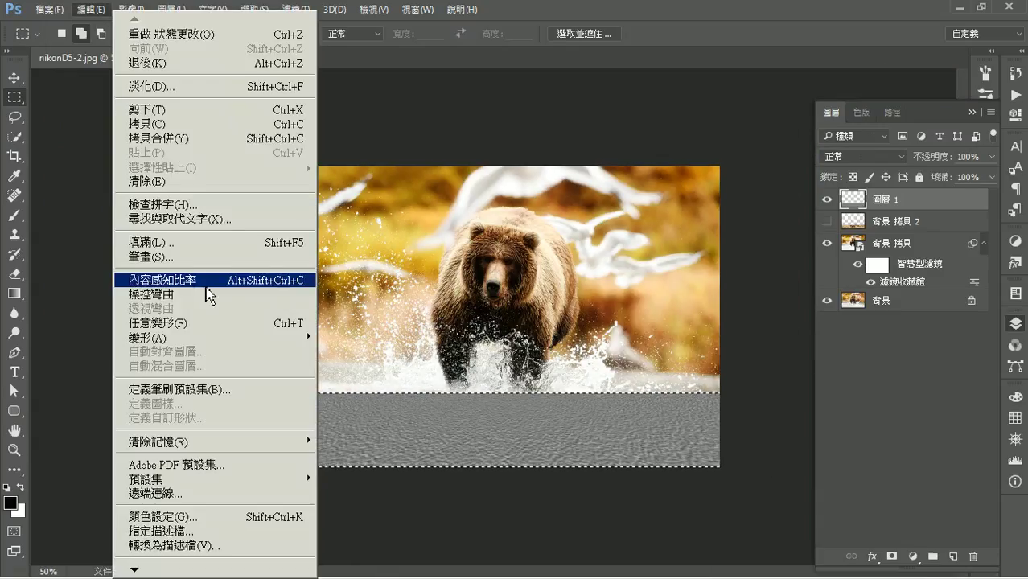
{"action": "mouse_move", "coordinate": [146, 338]}
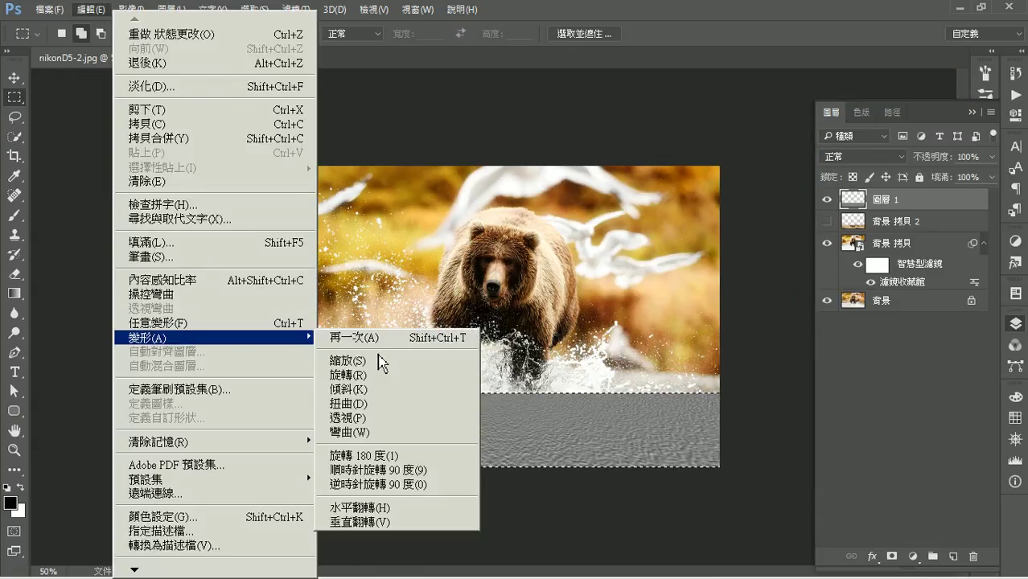
{"action": "left_click", "coordinate": [356, 422]}
{"action": "key", "text": "ctrl+minus"}
{"action": "key", "text": "ctrl+minus"}
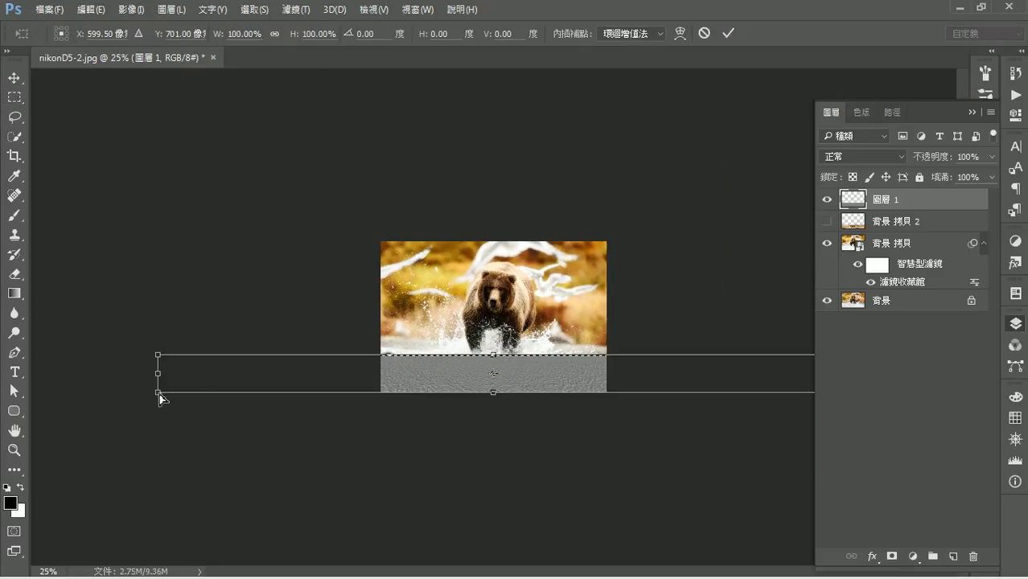
{"action": "mouse_move", "coordinate": [162, 394]}
{"action": "left_mouse_down"}
{"action": "mouse_move", "coordinate": [84, 404]}
{"action": "mouse_move", "coordinate": [3, 391]}
{"action": "left_mouse_up"}
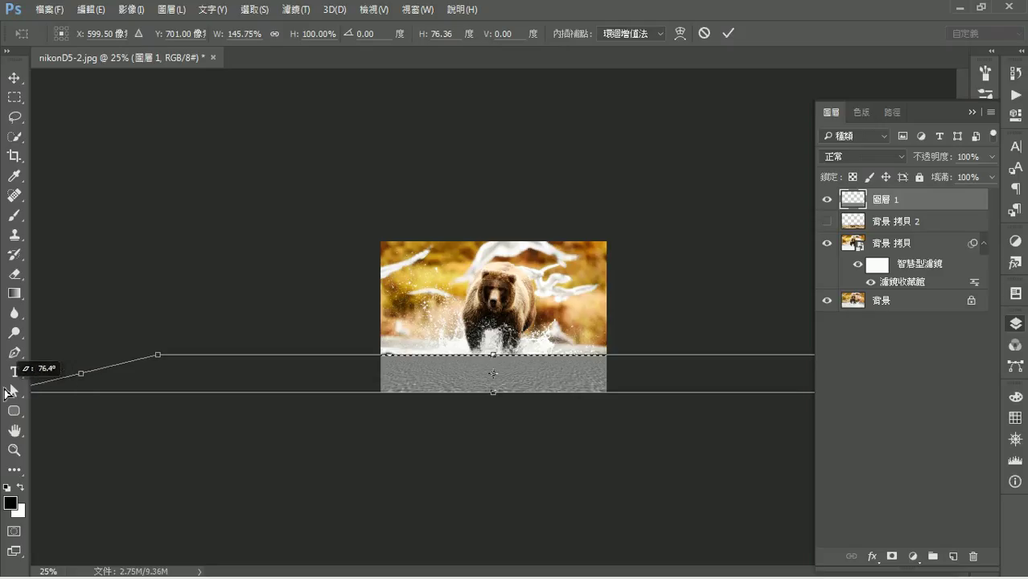
{"action": "key", "text": "ctrl+minus"}
{"action": "key", "text": "ctrl+minus"}
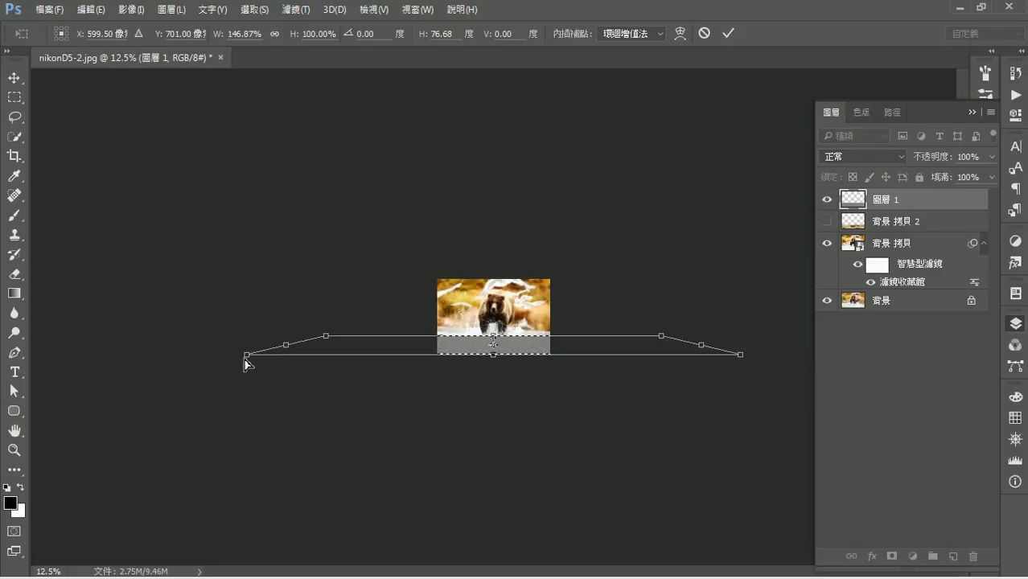
{"action": "mouse_move", "coordinate": [246, 354]}
{"action": "left_mouse_down"}
{"action": "mouse_move", "coordinate": [169, 351]}
{"action": "mouse_move", "coordinate": [181, 353]}
{"action": "left_mouse_up"}
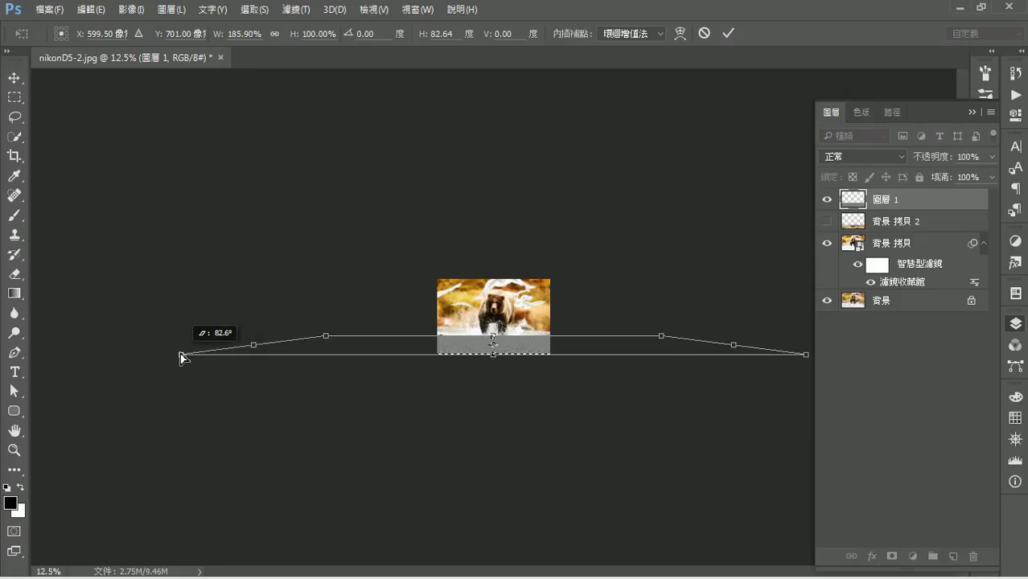
{"action": "left_click", "coordinate": [728, 34]}
{"action": "left_click", "coordinate": [729, 37]}
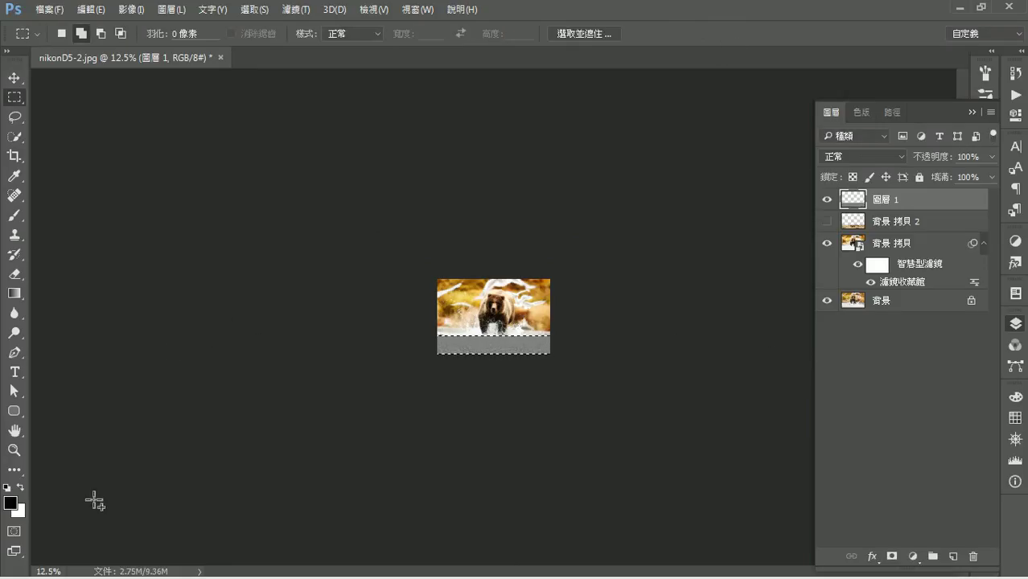
Fit the image on screen and step backward several edits in history.
{"action": "left_click", "coordinate": [15, 450]}
{"action": "right_click", "coordinate": [488, 317]}
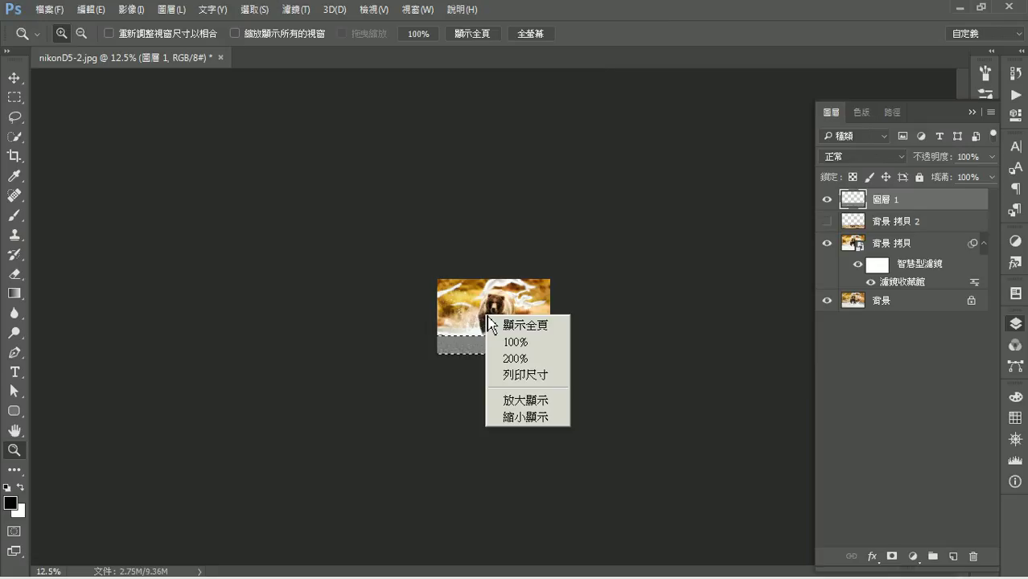
{"action": "left_click", "coordinate": [522, 324]}
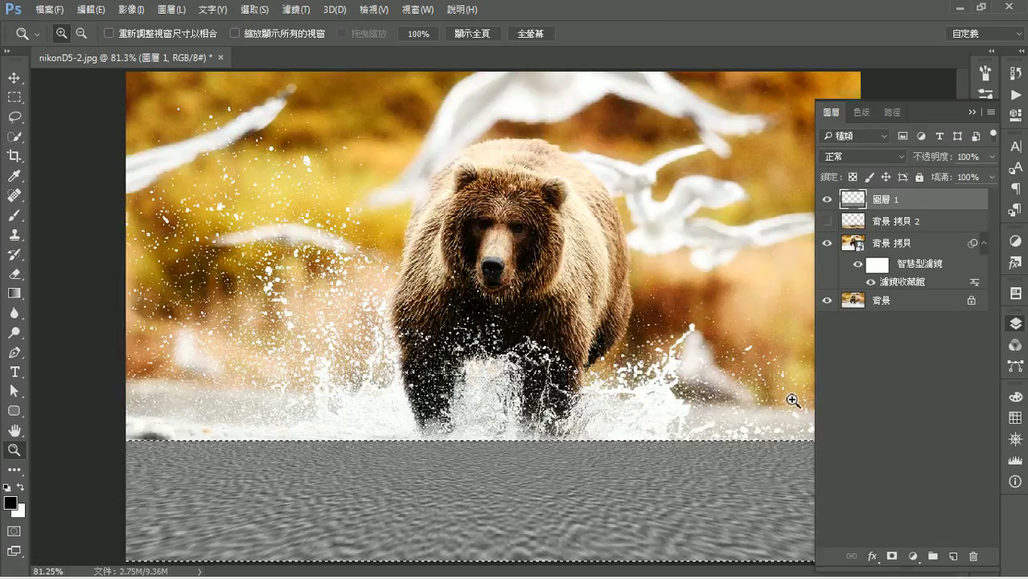
{"action": "left_click", "coordinate": [90, 10]}
{"action": "left_click", "coordinate": [149, 64]}
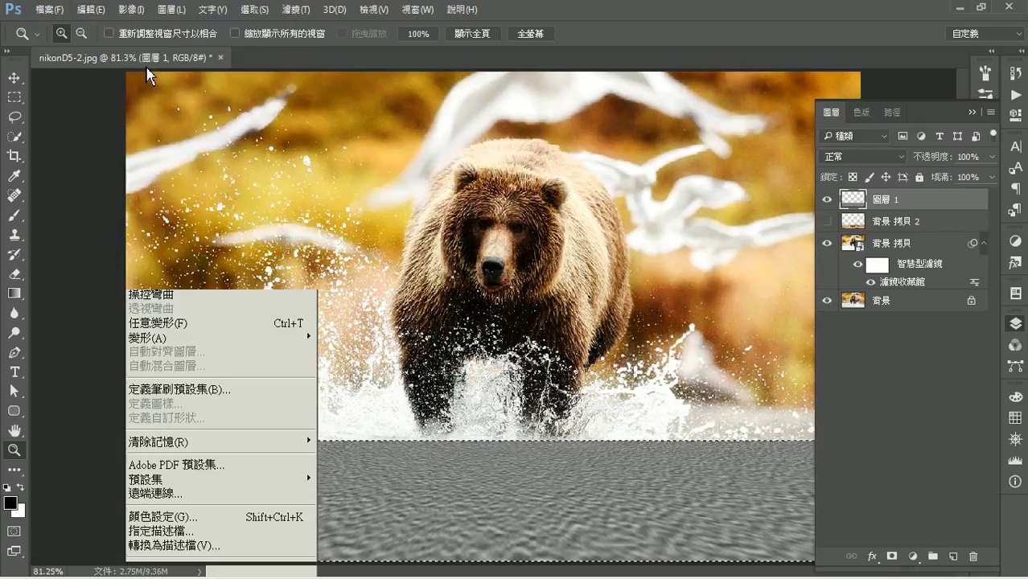
{"action": "left_click", "coordinate": [90, 10]}
{"action": "left_click", "coordinate": [149, 62]}
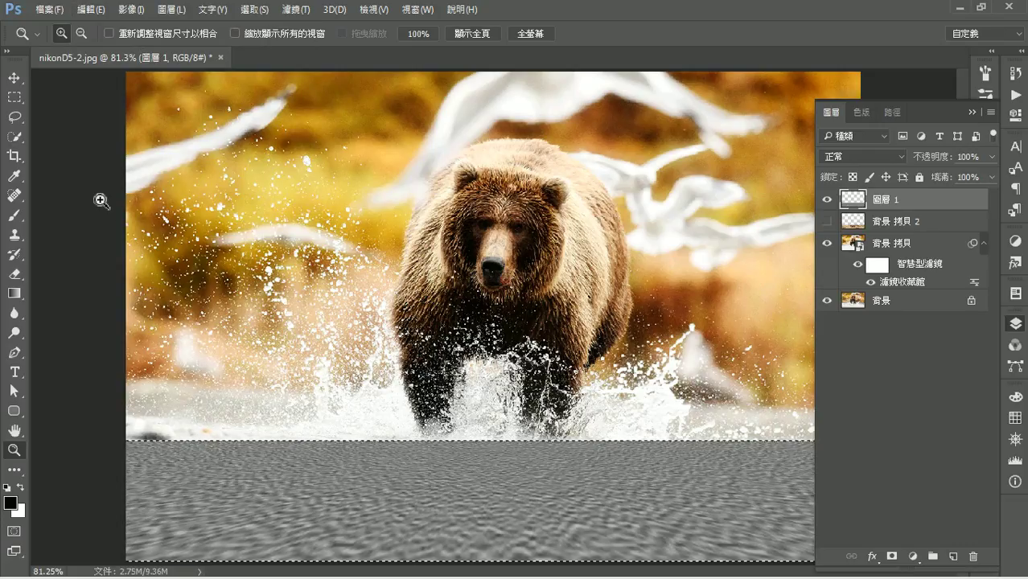
Deselect, add a mask to 圖層 1, and drag an upward gradient on it.
{"action": "left_click", "coordinate": [15, 97]}
{"action": "right_click", "coordinate": [458, 469]}
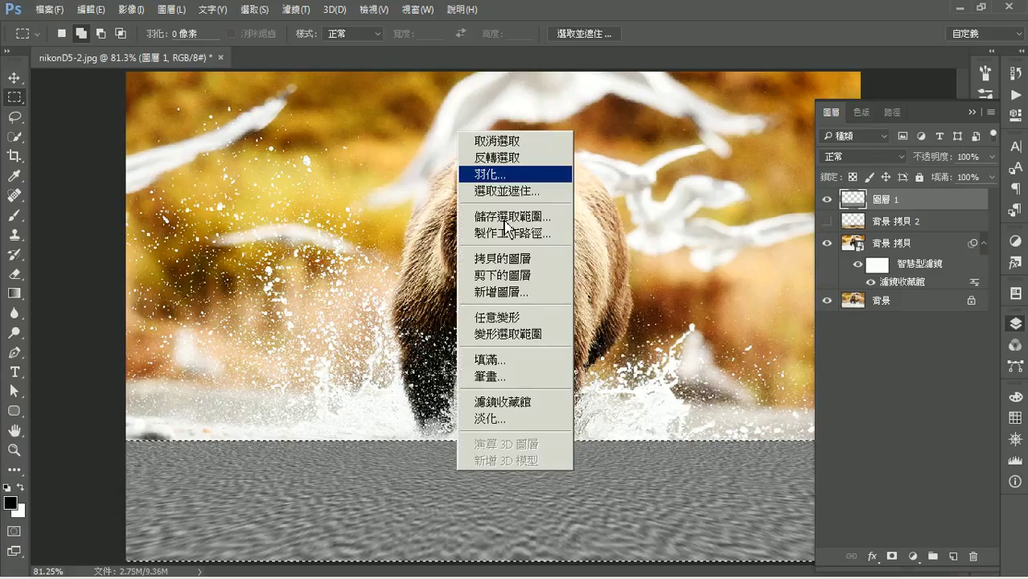
{"action": "left_click", "coordinate": [506, 141]}
{"action": "left_click", "coordinate": [892, 556]}
{"action": "key", "text": "g"}
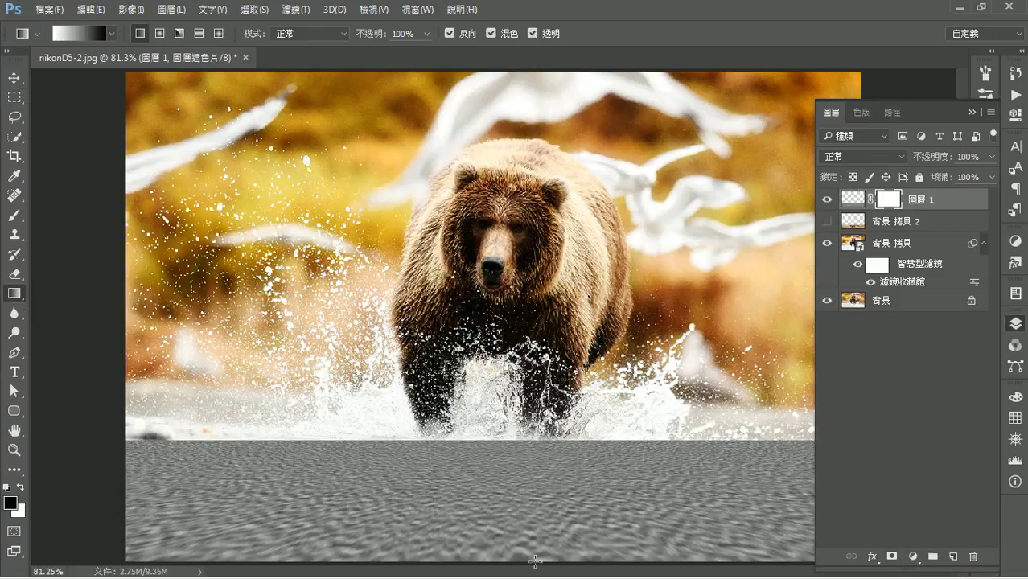
{"action": "left_click_drag", "start_coordinate": [531, 564], "coordinate": [531, 448]}
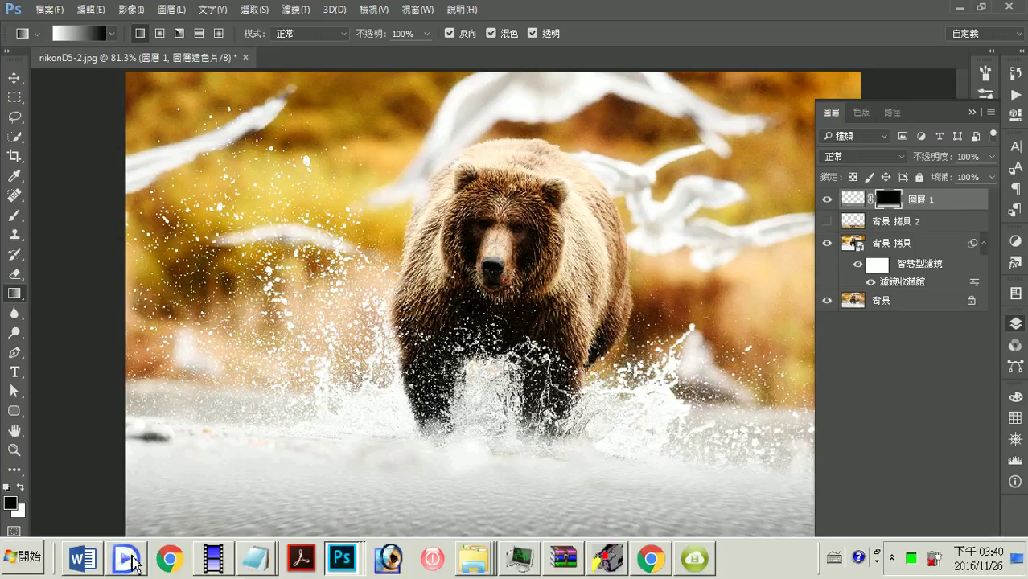
In the Notepad note, paste 先按住Alt鍵 onto a new first line.
{"action": "left_click", "coordinate": [254, 557]}
{"action": "left_click", "coordinate": [254, 516]}
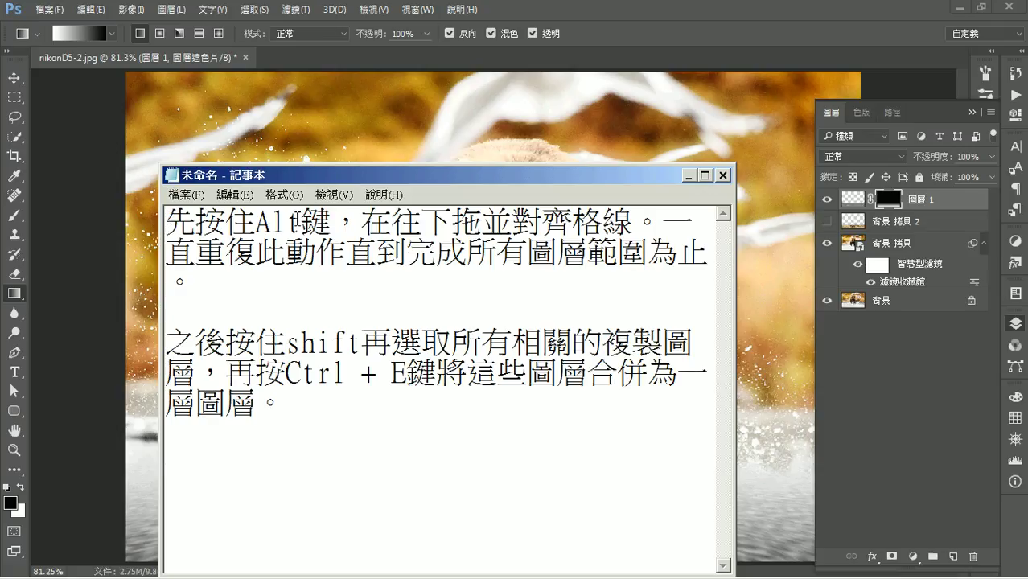
{"action": "left_click_drag", "start_coordinate": [331, 222], "coordinate": [197, 222]}
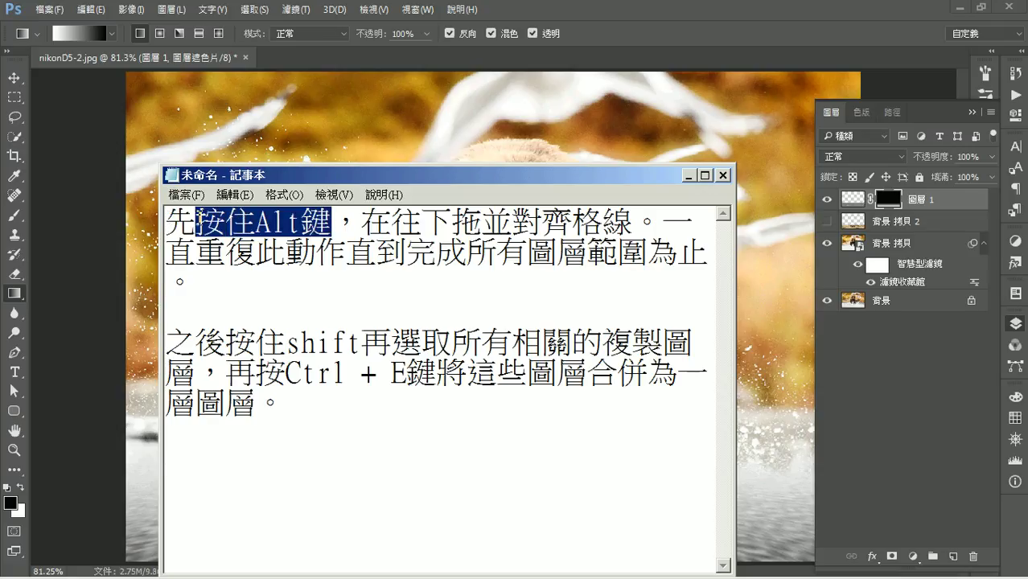
{"action": "left_click_drag", "start_coordinate": [330, 222], "coordinate": [166, 223]}
{"action": "key", "text": "ctrl+c"}
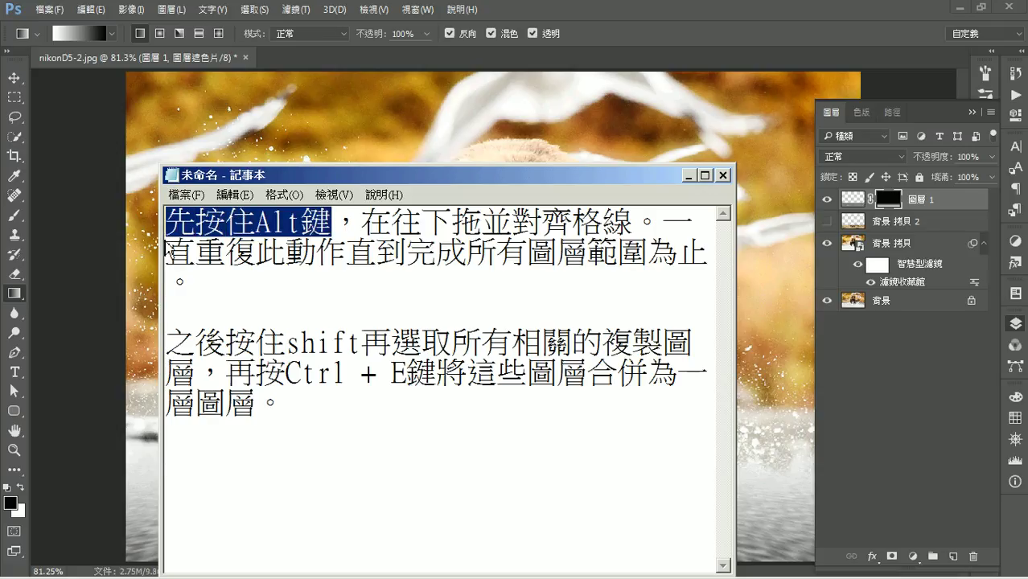
{"action": "left_click", "coordinate": [166, 221]}
{"action": "type", "text": "'"}
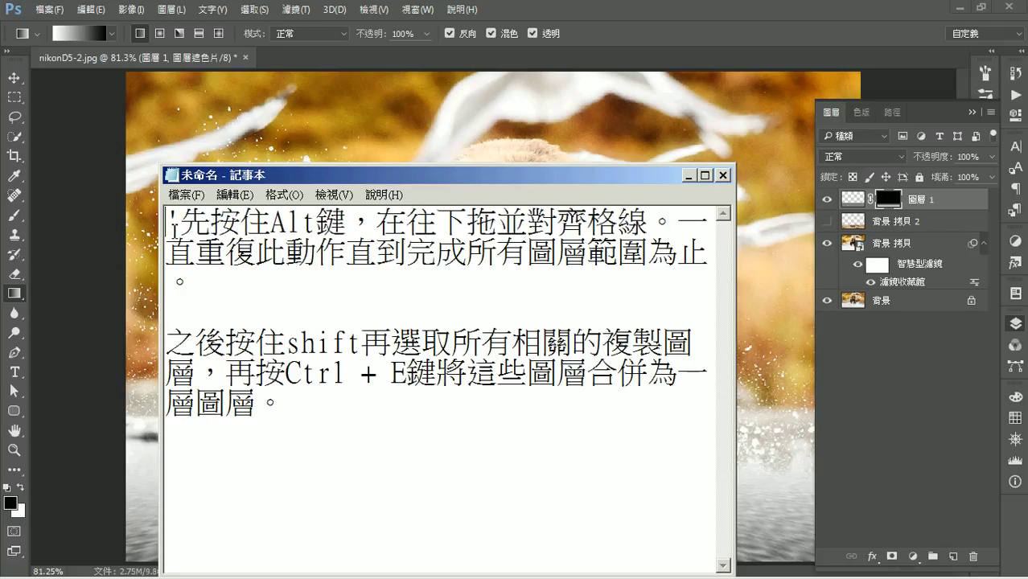
{"action": "key", "text": "BackSpace"}
{"action": "key", "text": "Return"}
{"action": "key", "text": "Return"}
{"action": "key", "text": "Return"}
{"action": "key", "text": "Return"}
{"action": "key", "text": "Return"}
{"action": "key", "text": "Return"}
{"action": "key", "text": "Return"}
{"action": "key", "text": "Return"}
{"action": "key", "text": "Return"}
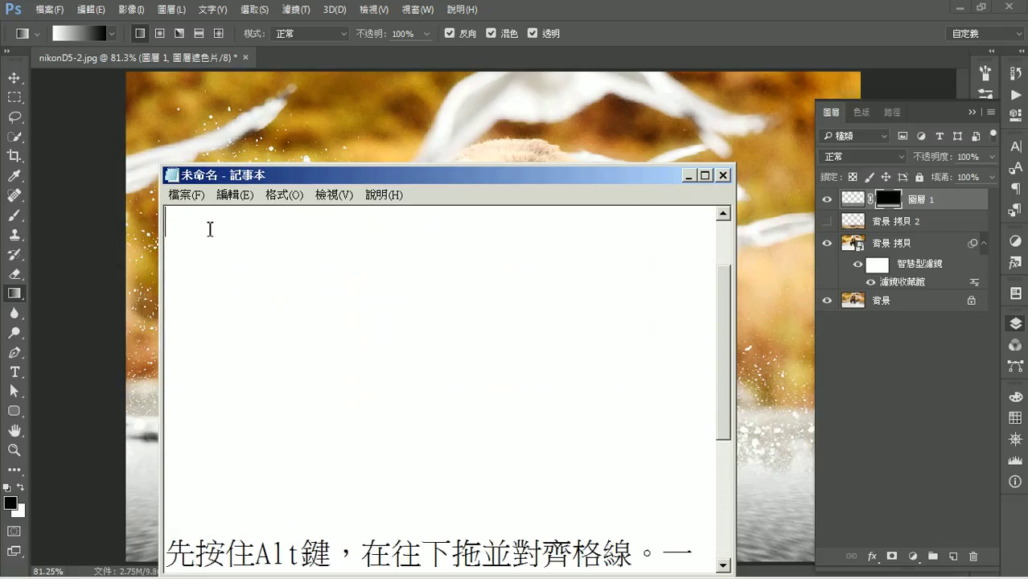
{"action": "key", "text": "ctrl+v"}
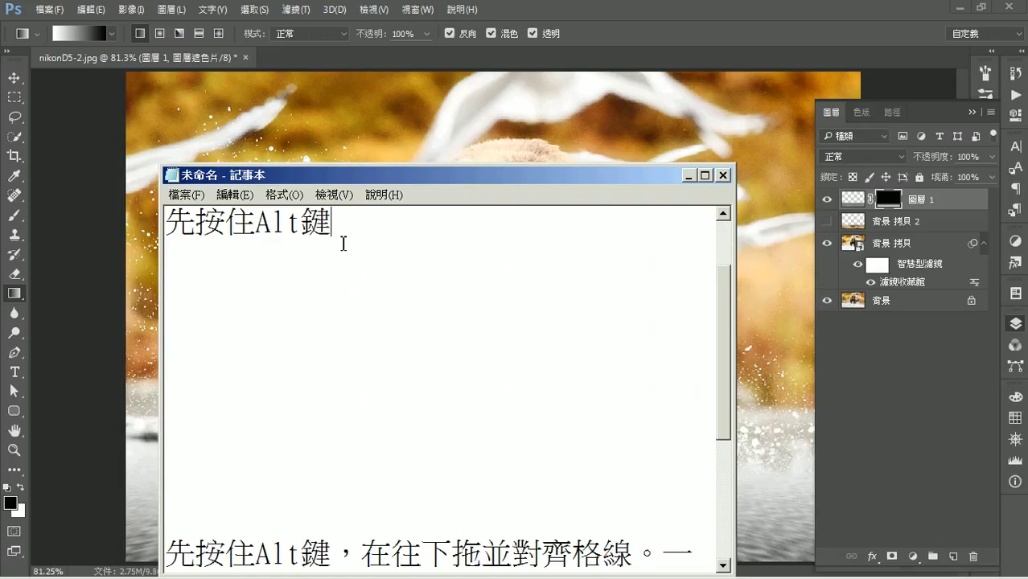
Continue with 再將上層遮色片拖曳…下方圖層, correcting 防 to 方.
{"action": "type", "text": "再ㄐㄧ"}
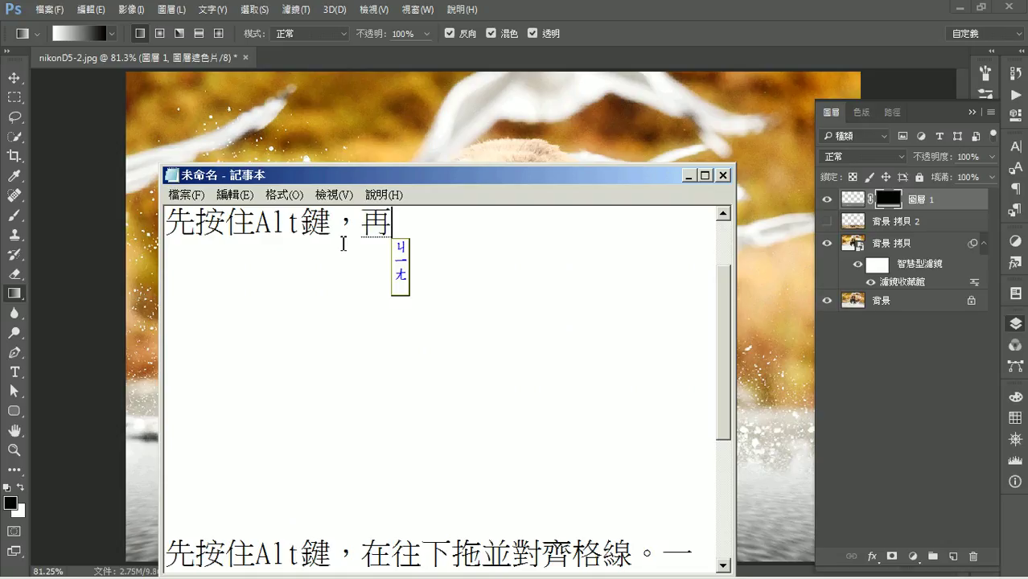
{"action": "key", "text": "space"}
{"action": "key", "text": "Return"}
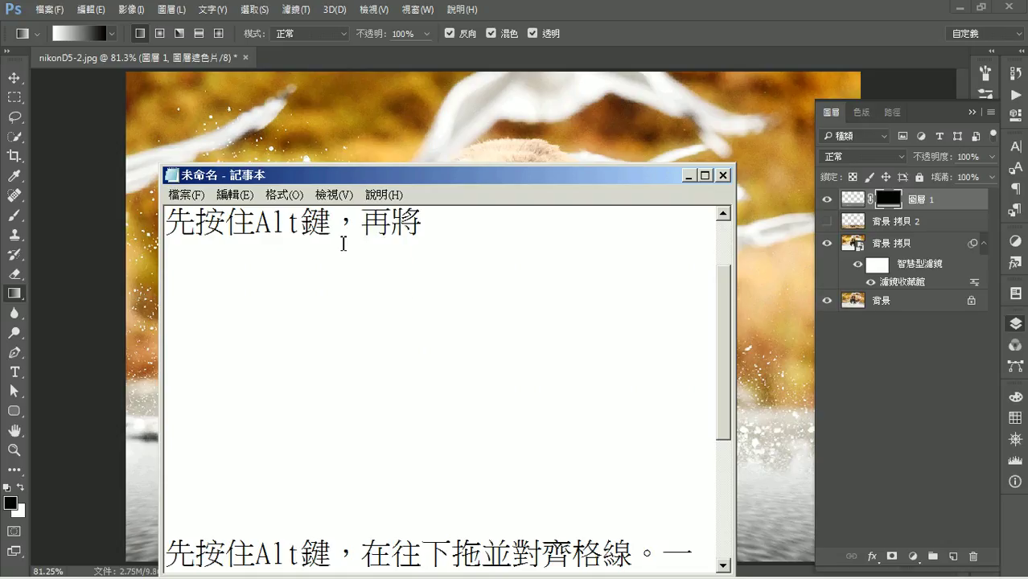
{"action": "type", "text": "ㄕㄤ4ㄘㄥ6ㄓ"}
{"action": "key", "text": "space"}
{"action": "type", "text": "色片"}
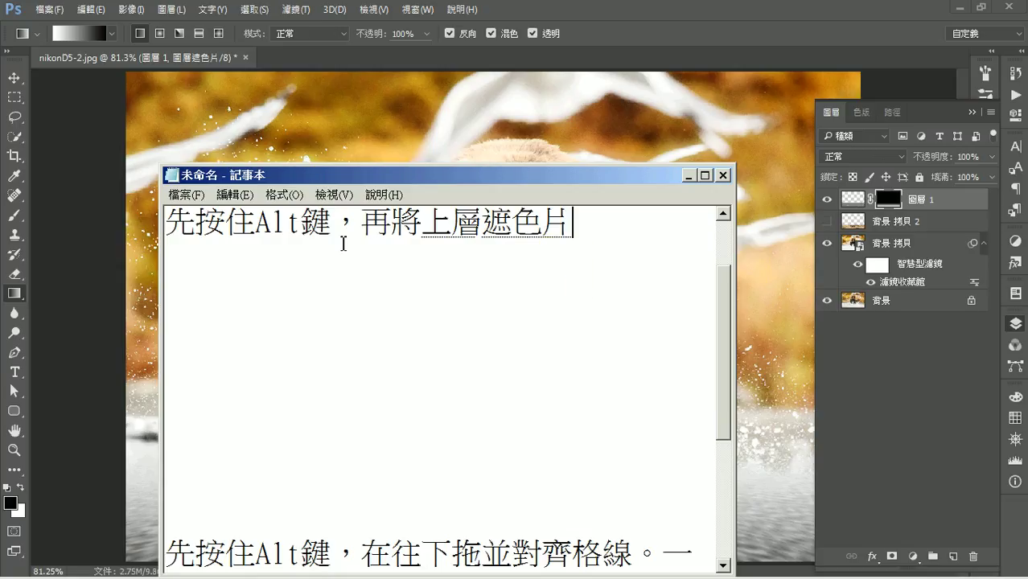
{"action": "type", "text": "脫意"}
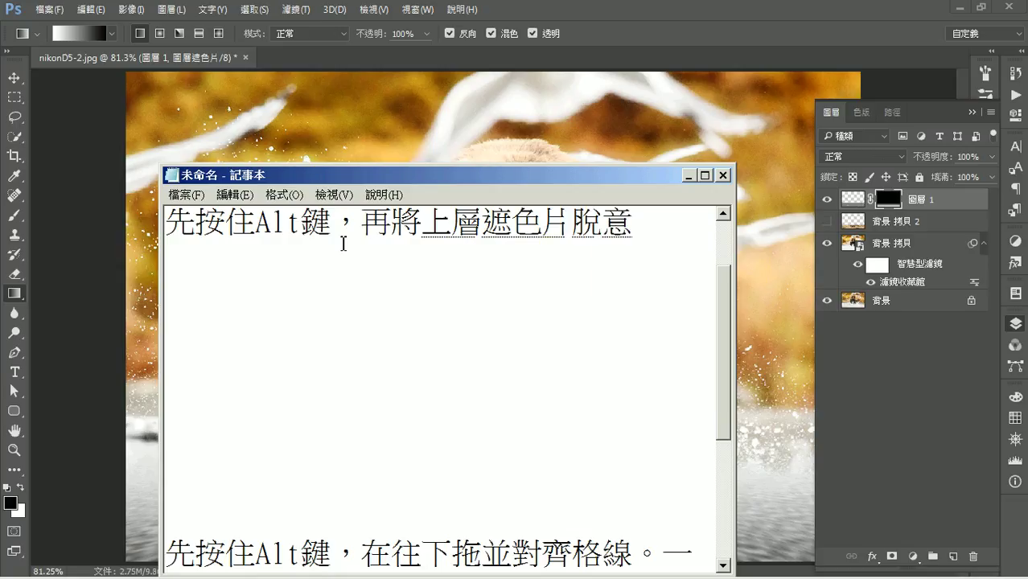
{"action": "key", "text": "Down"}
{"action": "type", "text": "拖曳製下"}
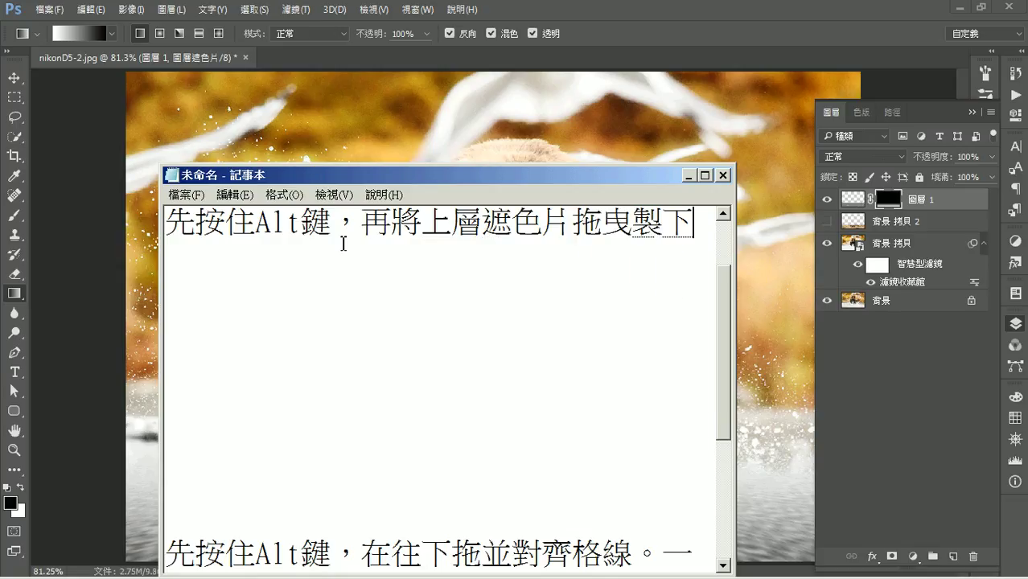
{"action": "type", "text": "防"}
{"action": "type", "text": "圖層"}
{"action": "key", "text": "Left"}
{"action": "key", "text": "Left"}
{"action": "key", "text": "BackSpace"}
{"action": "type", "text": "方"}
{"action": "key", "text": "Return"}
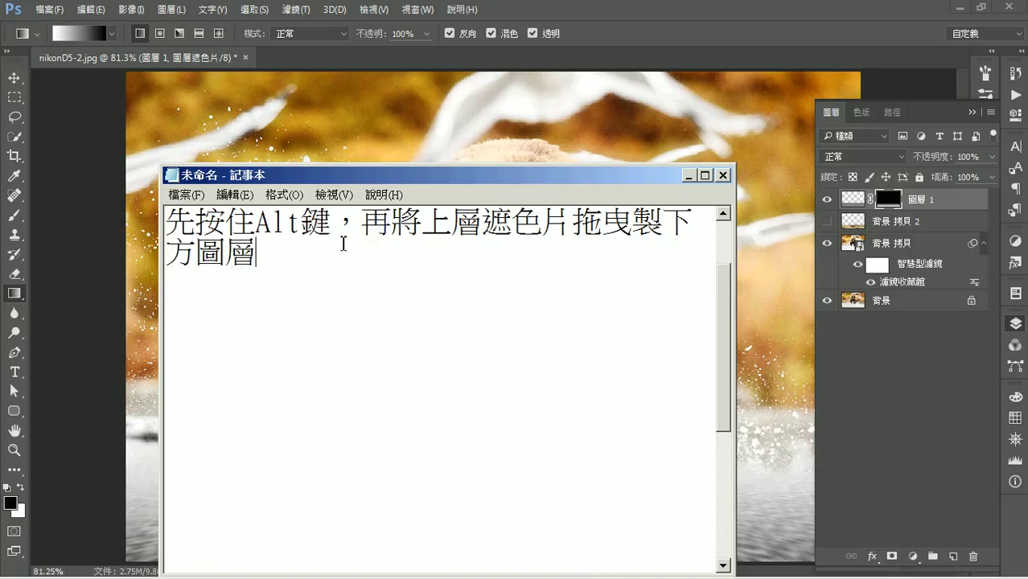
Add the phrase 使之複製至, correcting 史 to 使.
{"action": "type", "text": "史之"}
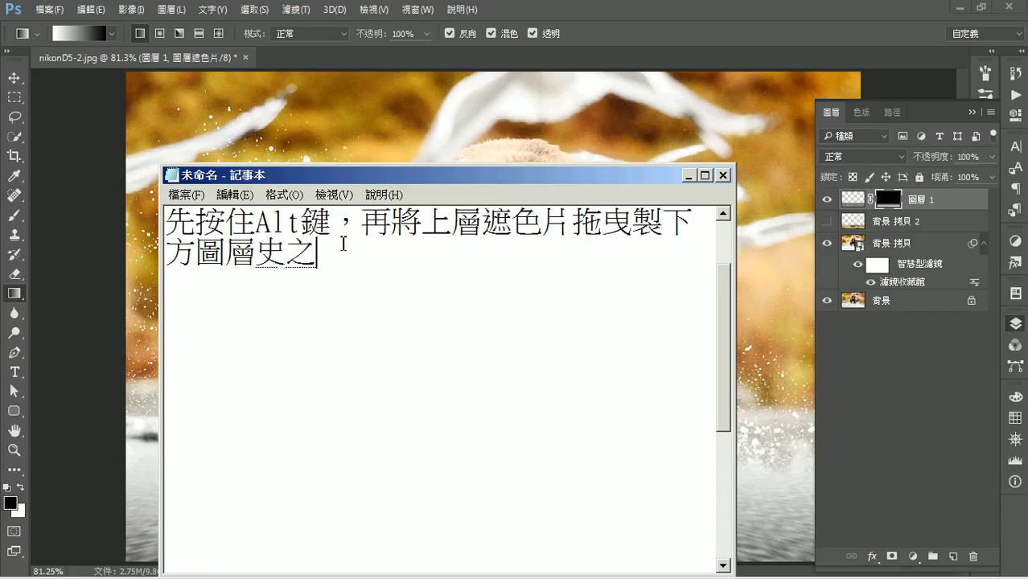
{"action": "key", "text": "Left"}
{"action": "key", "text": "Left"}
{"action": "key", "text": "Down"}
{"action": "key", "text": "Down"}
{"action": "key", "text": "Return"}
{"action": "key", "text": "Return"}
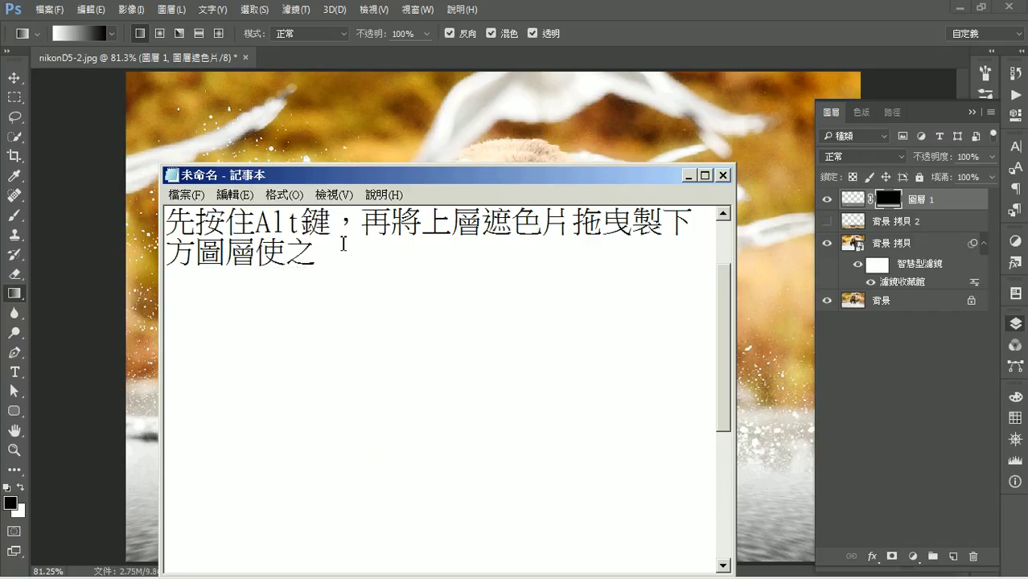
{"action": "type", "text": "ㄈˋㄓˋㄓˋ"}
{"action": "key", "text": "Down"}
{"action": "key", "text": "Down"}
{"action": "key", "text": "Down"}
{"action": "key", "text": "Return"}
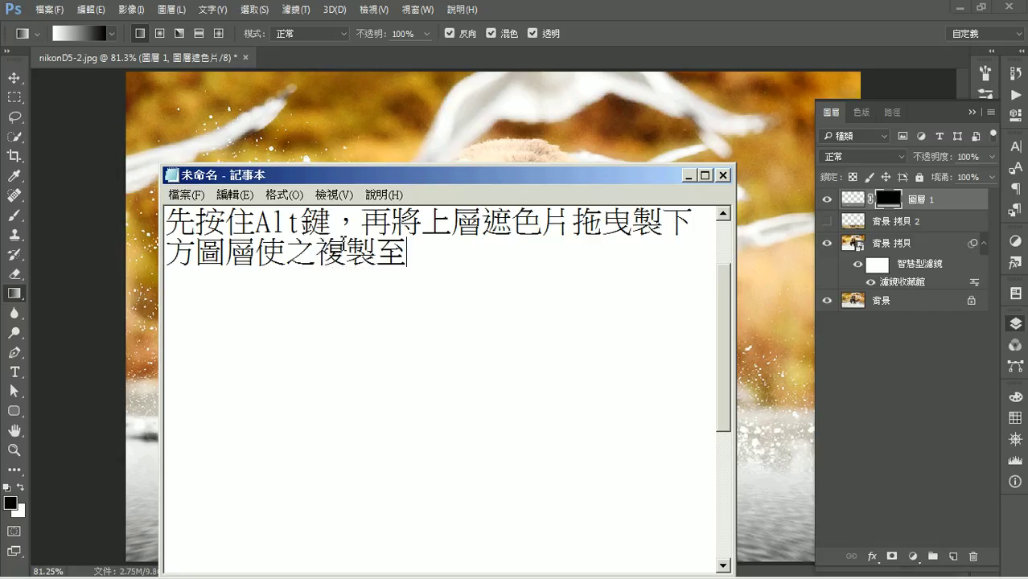
Paste 下方圖層 after 複製至 and add 成為.
{"action": "left_click_drag", "start_coordinate": [678, 225], "coordinate": [255, 254]}
{"action": "key", "text": "ctrl+c"}
{"action": "right_click", "coordinate": [209, 256]}
{"action": "left_click", "coordinate": [270, 308]}
{"action": "left_click", "coordinate": [468, 265]}
{"action": "key", "text": "ctrl+v"}
{"action": "type", "text": "呈為"}
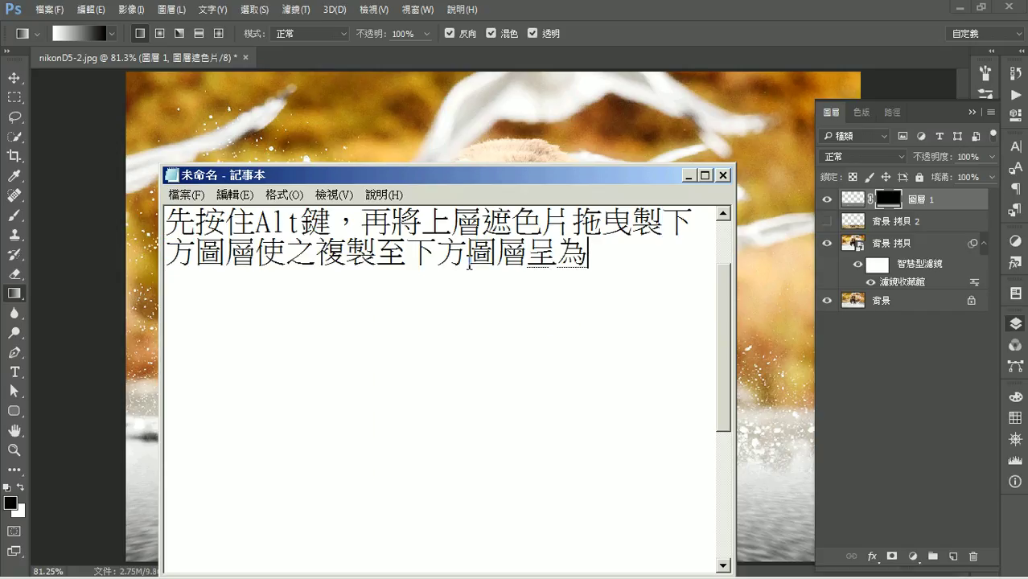
{"action": "key", "text": "Down"}
{"action": "key", "text": "Return"}
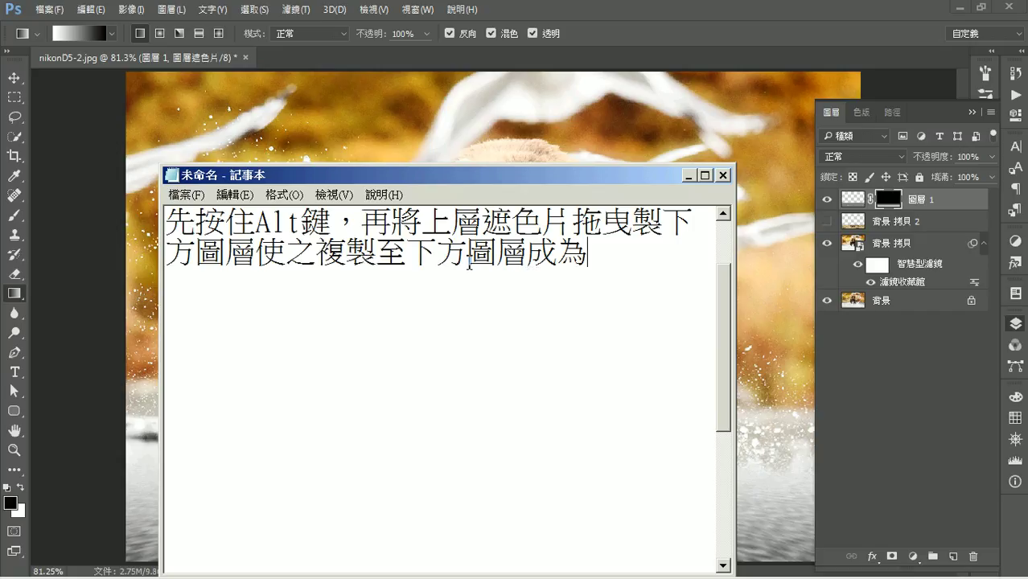
Append 下方圖層的遮色片 to finish the sentence, then highlight the whole instruction.
{"action": "left_click_drag", "start_coordinate": [406, 254], "coordinate": [528, 256]}
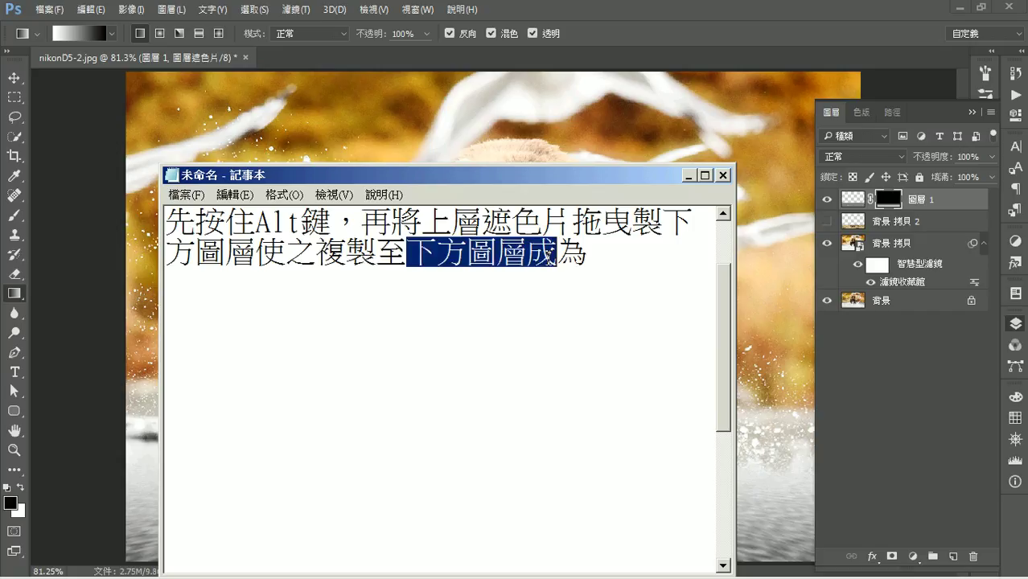
{"action": "key", "text": "ctrl+c"}
{"action": "left_click", "coordinate": [612, 256]}
{"action": "key", "text": "ctrl+v"}
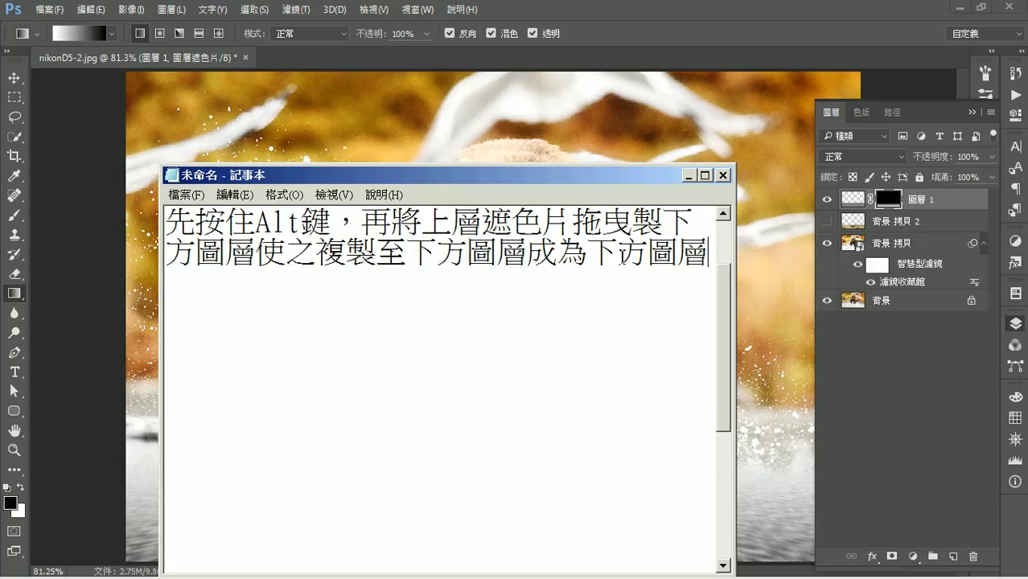
{"action": "type", "text": "的遮色片"}
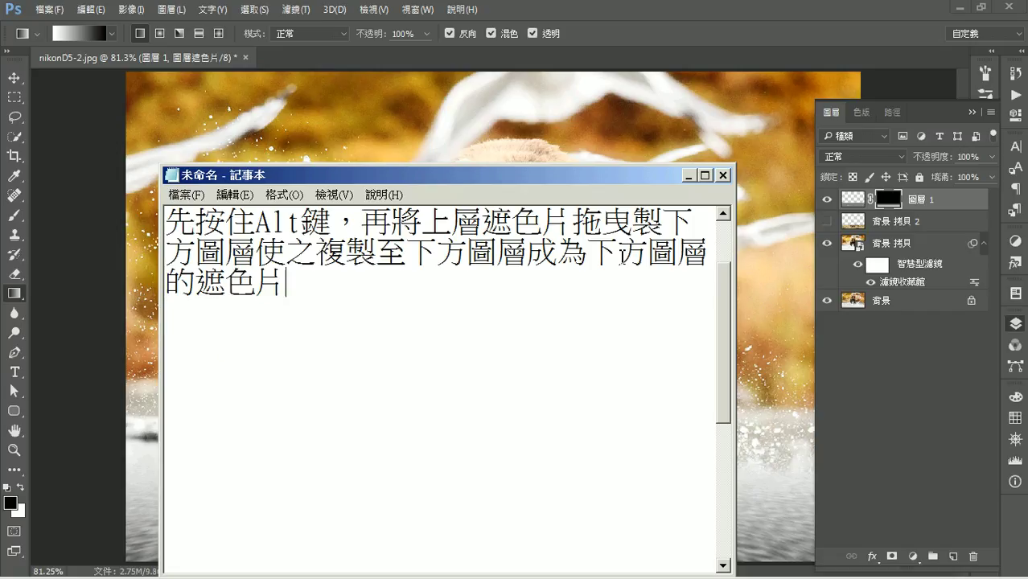
{"action": "left_click_drag", "start_coordinate": [332, 222], "coordinate": [149, 230]}
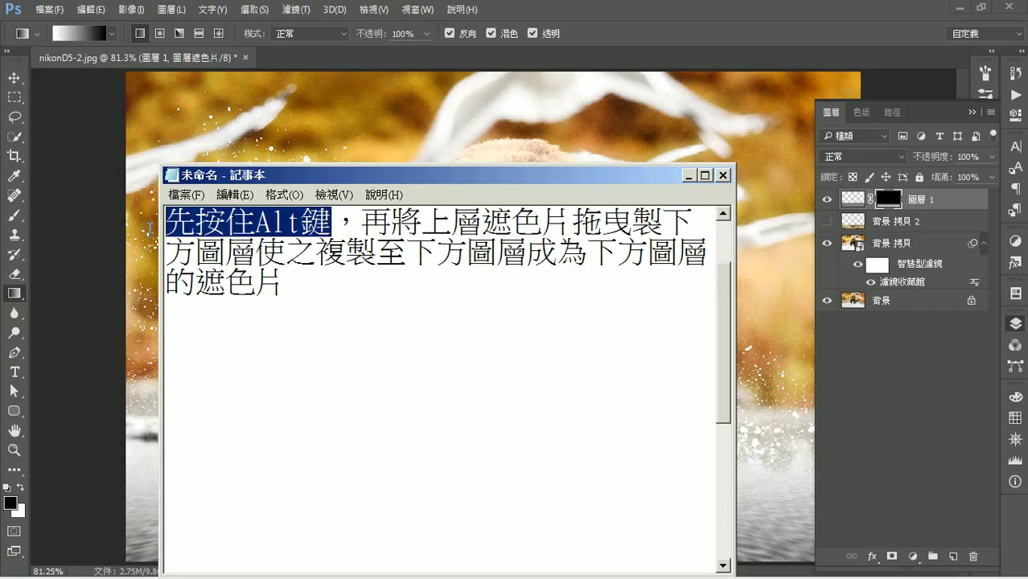
{"action": "left_click_drag", "start_coordinate": [363, 223], "coordinate": [523, 302]}
Show 背景 拷貝 2, copy 圖層 1's mask onto it, and toggle the mask to compare.
{"action": "left_click", "coordinate": [689, 175]}
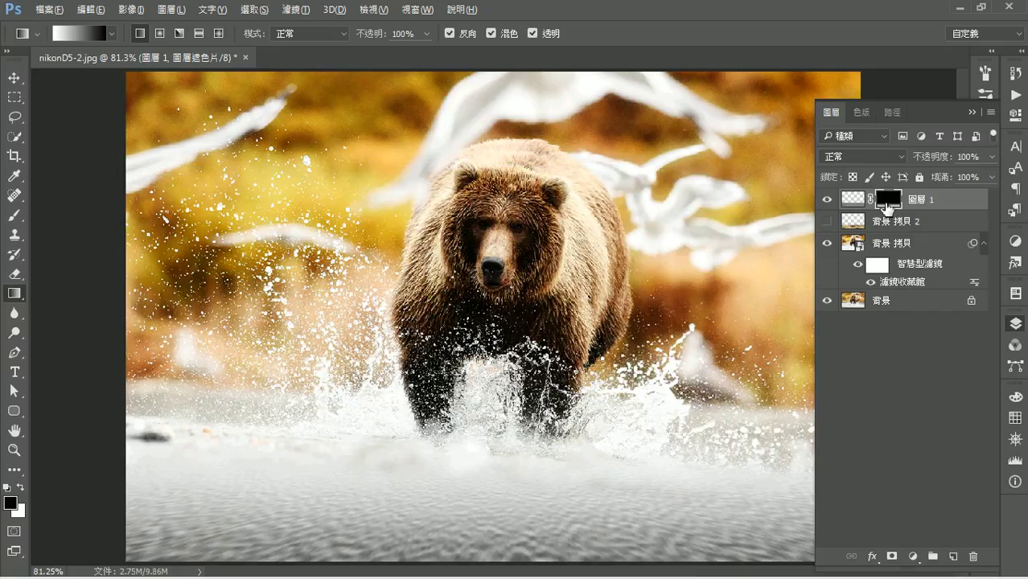
{"action": "left_click", "coordinate": [826, 220]}
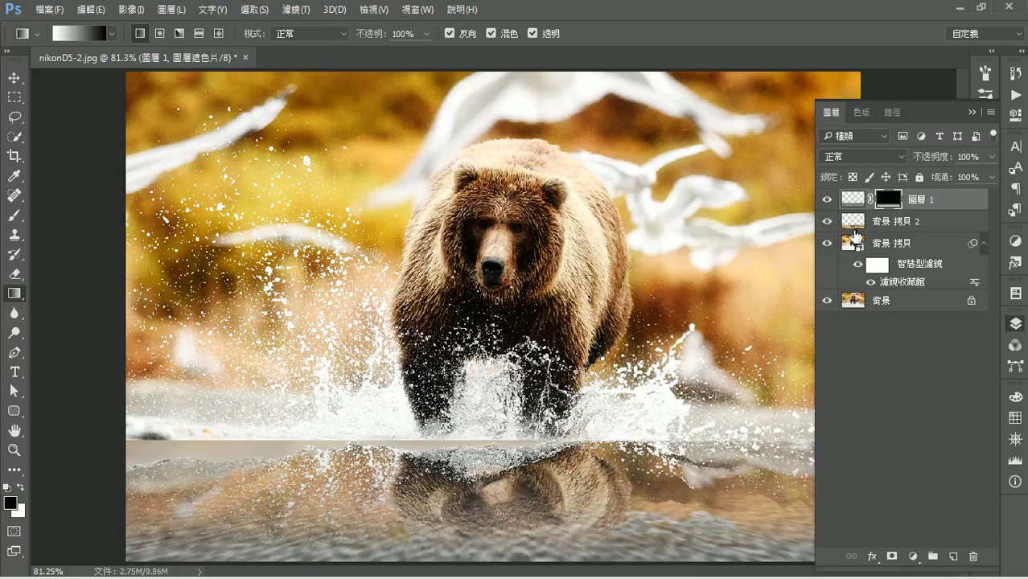
{"action": "left_click_drag", "start_coordinate": [887, 199], "coordinate": [895, 221]}
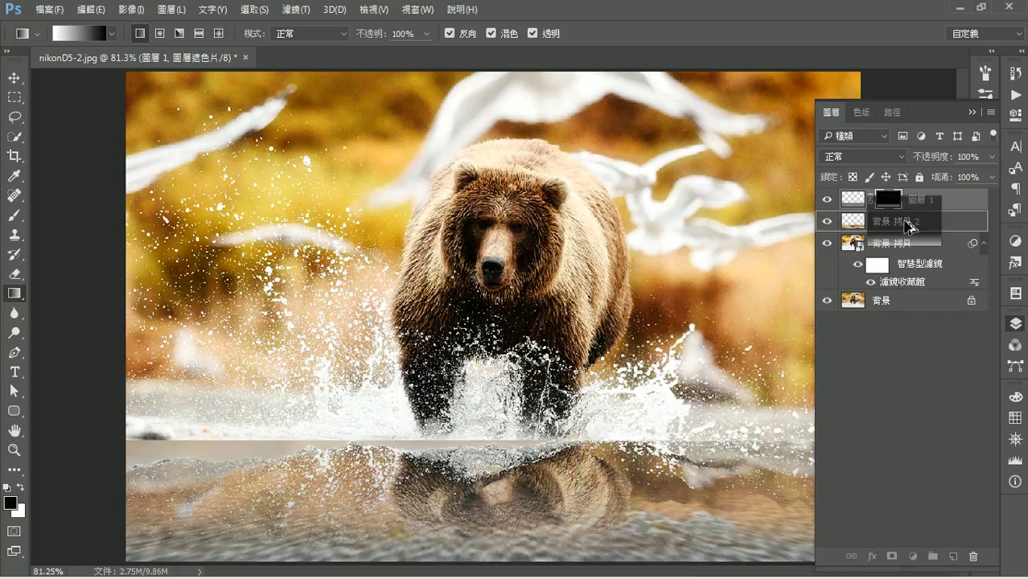
{"action": "left_click", "coordinate": [896, 225]}
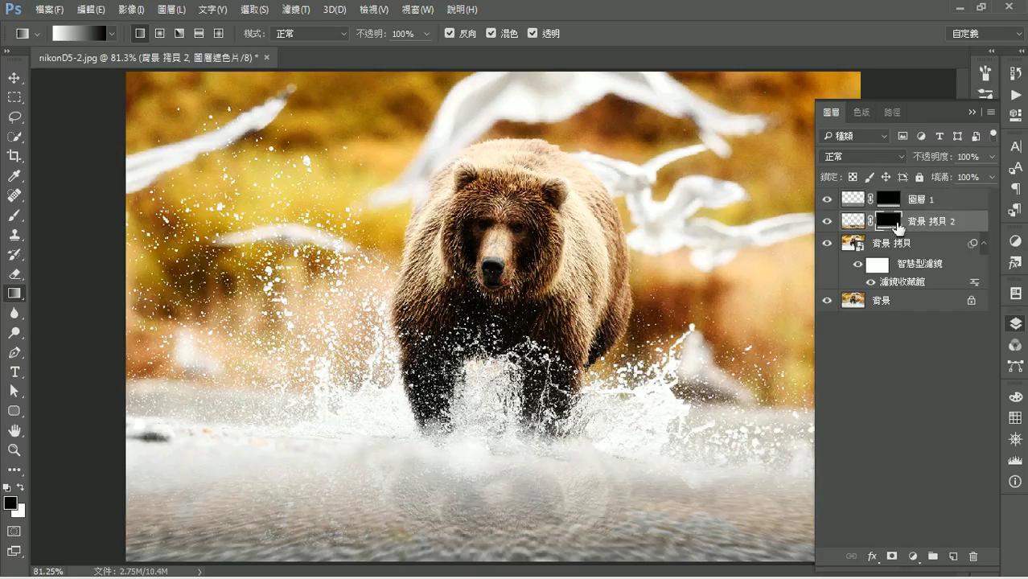
{"action": "left_click", "coordinate": [897, 227], "text": "shift"}
{"action": "left_click", "coordinate": [897, 227], "text": "shift"}
{"action": "left_click", "coordinate": [900, 230], "text": "shift"}
{"action": "left_click", "coordinate": [899, 229], "text": "shift"}
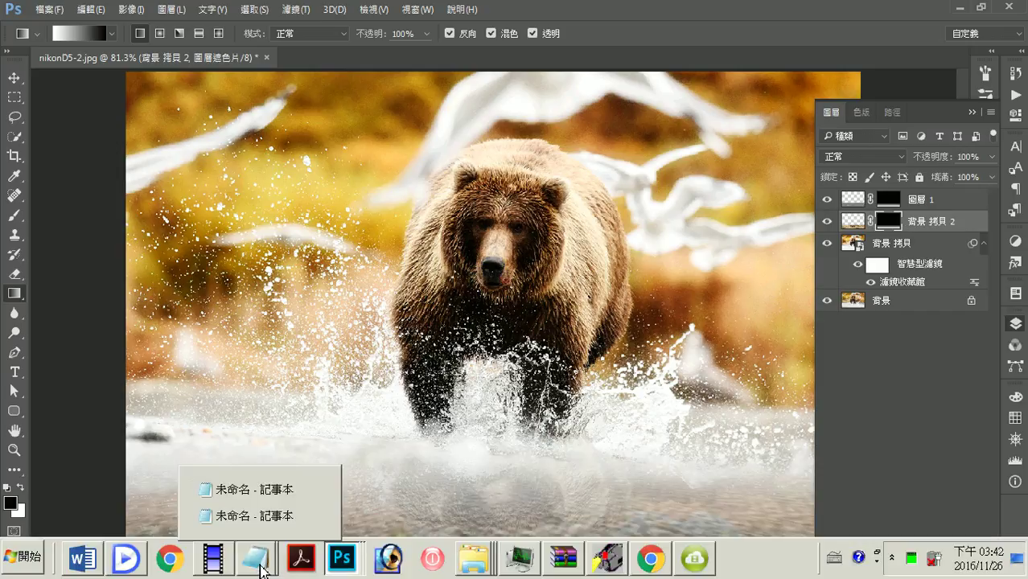
Add the note line 在遮色片上按住SHIFT鍵，可開啟或關閉作用中的遮色片.
{"action": "left_click", "coordinate": [248, 519]}
{"action": "left_click", "coordinate": [375, 324]}
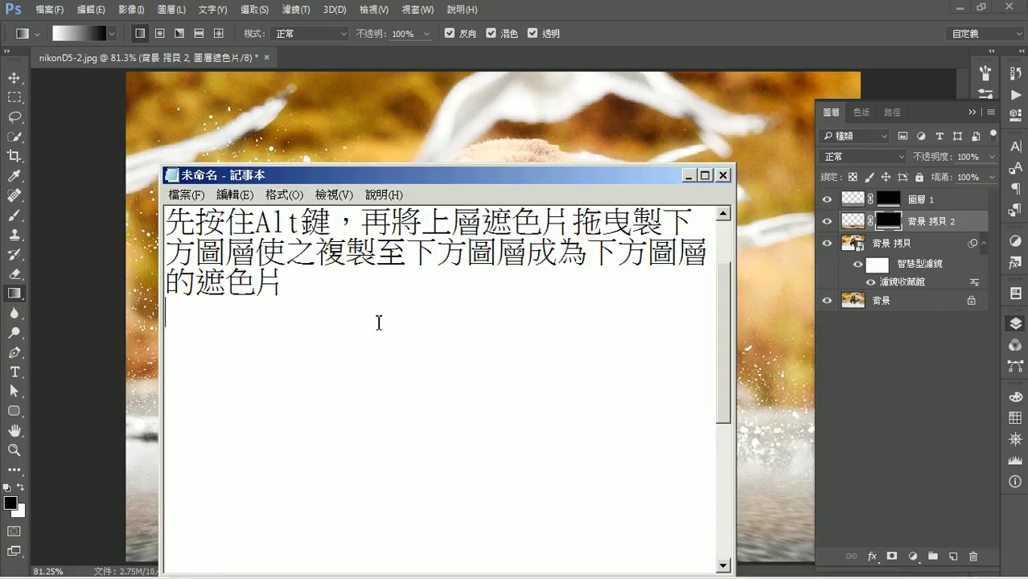
{"action": "type", "text": "再"}
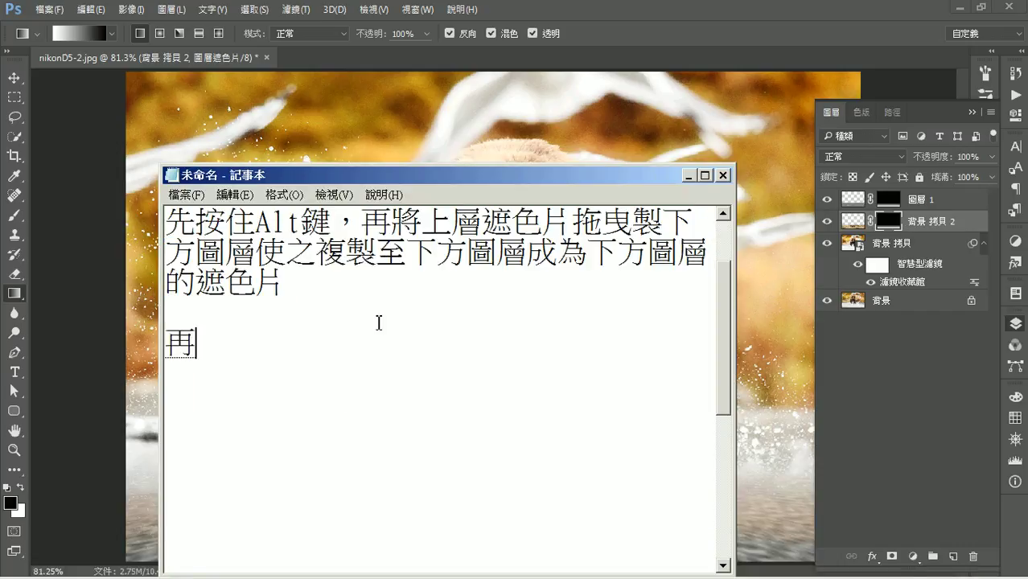
{"action": "type", "text": "遮色"}
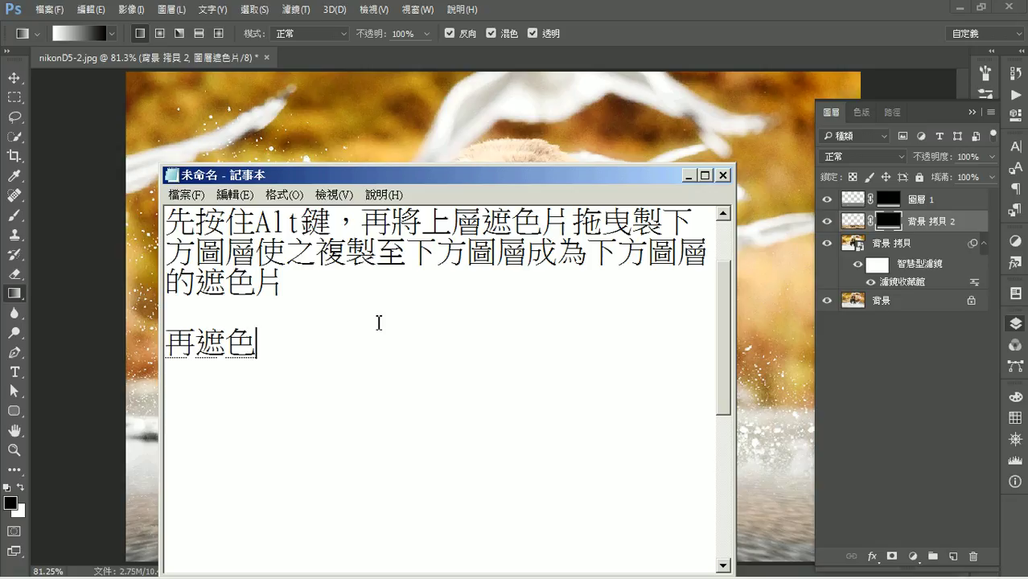
{"action": "type", "text": "片上"}
{"action": "key", "text": "Return"}
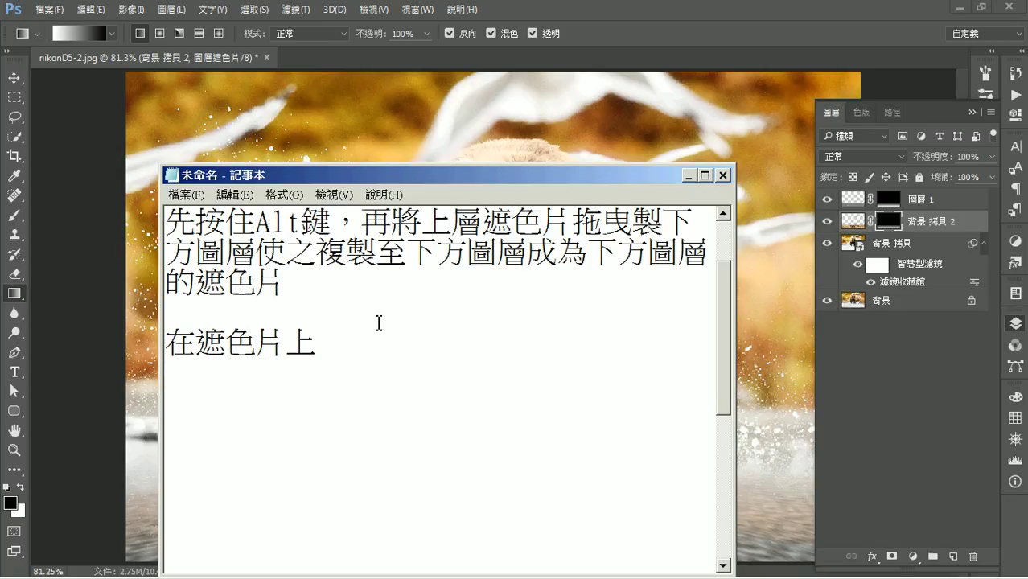
{"action": "type", "text": "按住SHIFT件"}
{"action": "key", "text": "Down"}
{"action": "key", "text": "Down"}
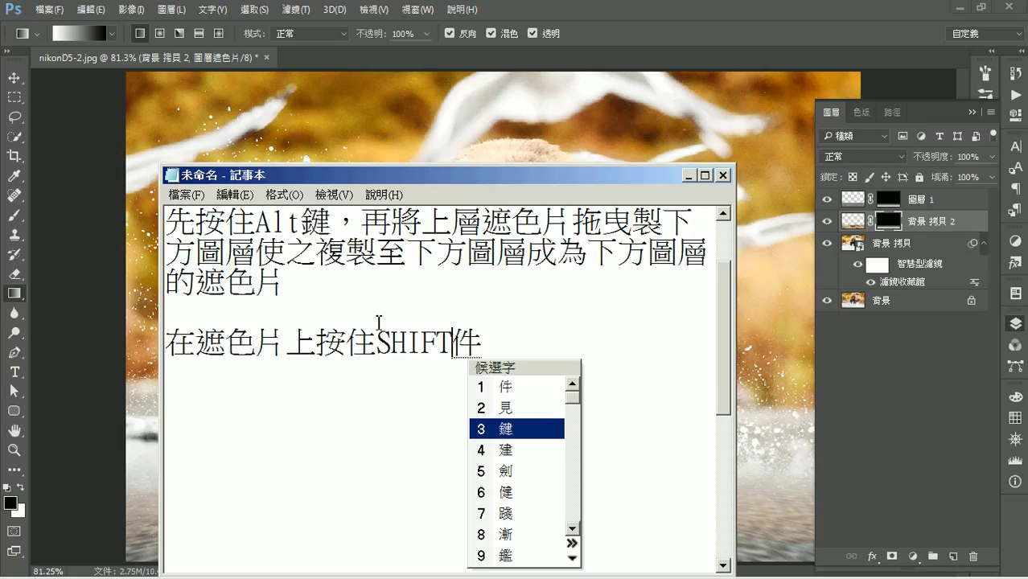
{"action": "key", "text": "Return"}
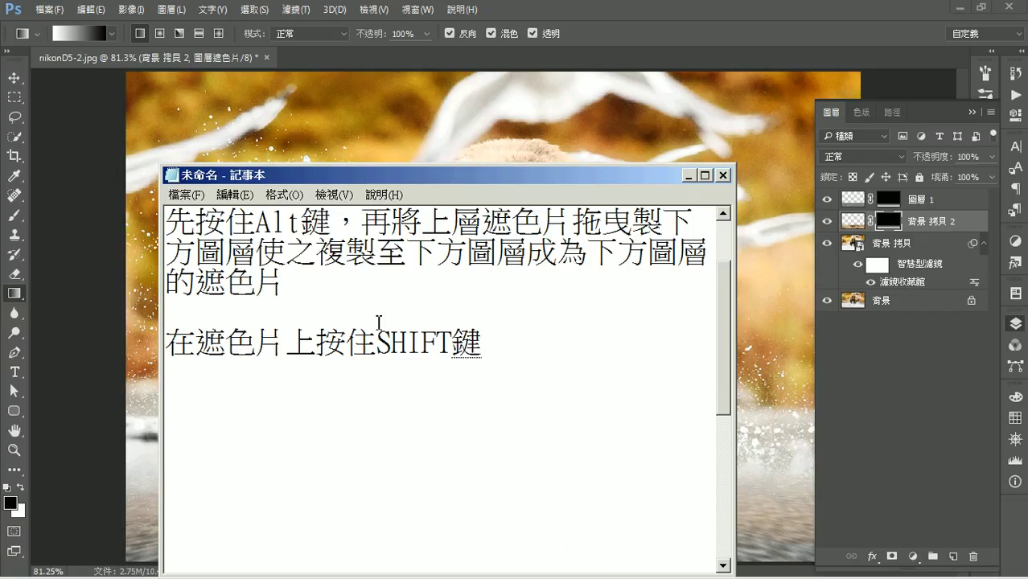
{"action": "type", "text": "可"}
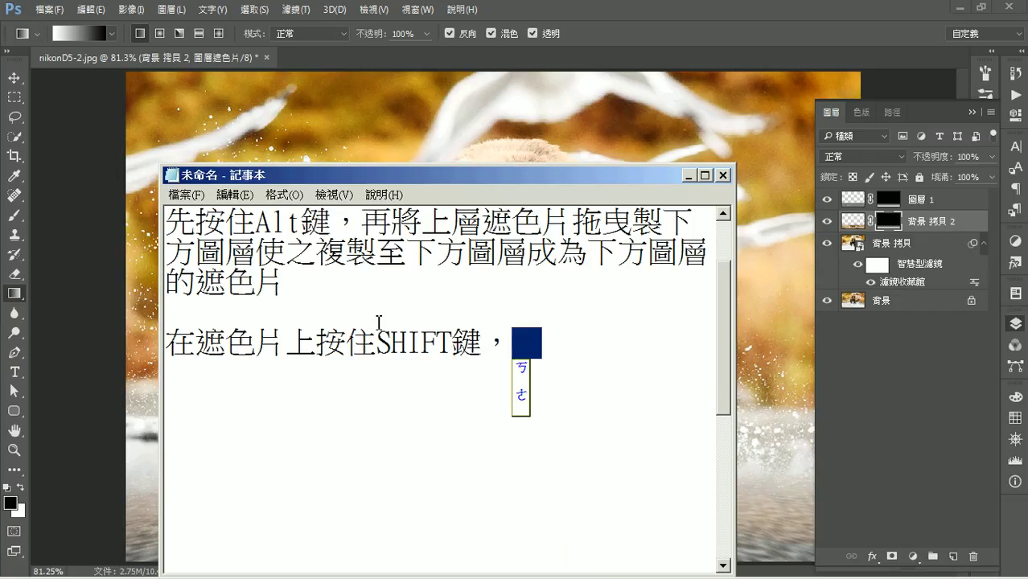
{"action": "type", "text": "開"}
{"action": "type", "text": "啟"}
{"action": "type", "text": "貨"}
{"action": "type", "text": "關"}
{"action": "type", "text": "閉遮"}
{"action": "type", "text": "色"}
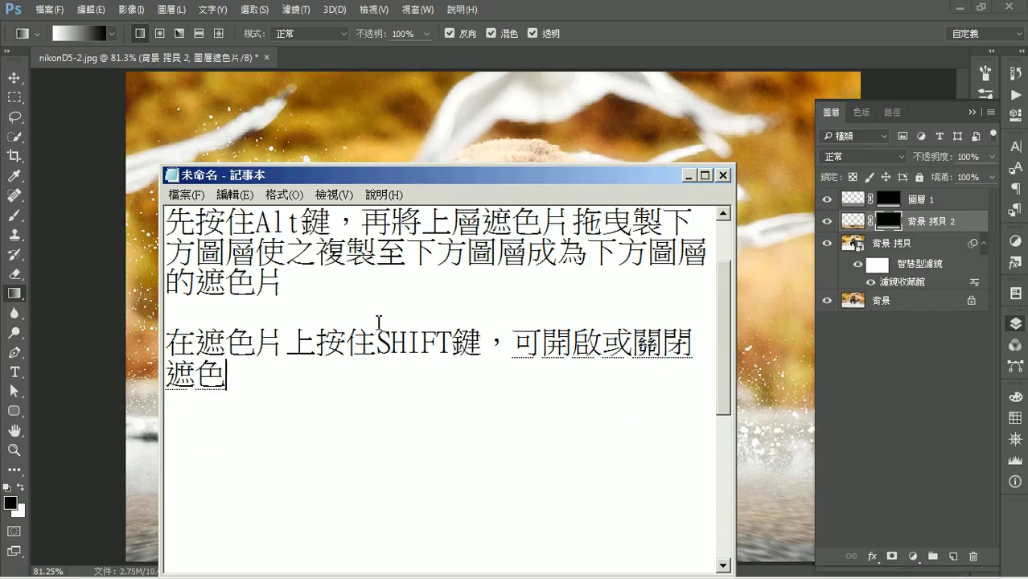
{"action": "type", "text": "片"}
{"action": "key", "text": "Home"}
{"action": "type", "text": "作用中"}
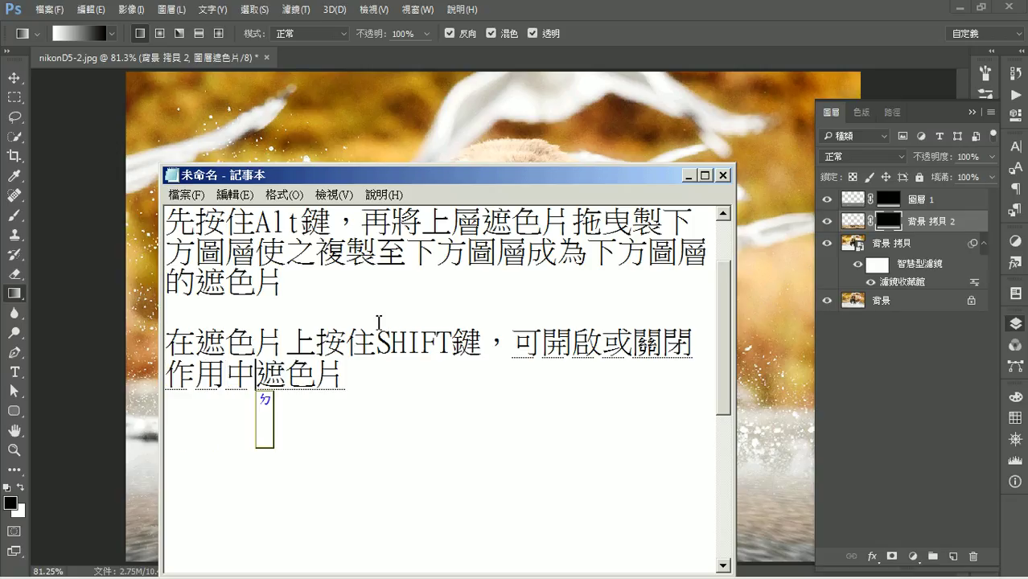
{"action": "type", "text": "的"}
{"action": "key", "text": "Return"}
{"action": "left_click_drag", "start_coordinate": [376, 341], "coordinate": [451, 342]}
Back in Photoshop, toggle the 背景 拷貝 2 mask off and on, then target 圖層 1's mask.
{"action": "left_click", "coordinate": [687, 176]}
{"action": "left_click", "coordinate": [887, 222], "text": "shift"}
{"action": "left_click", "coordinate": [888, 222], "text": "shift"}
{"action": "left_click", "coordinate": [893, 206]}
Re-enable 圖層 1's mask and set its blend mode to 明度.
{"action": "left_click", "coordinate": [895, 206], "text": "shift"}
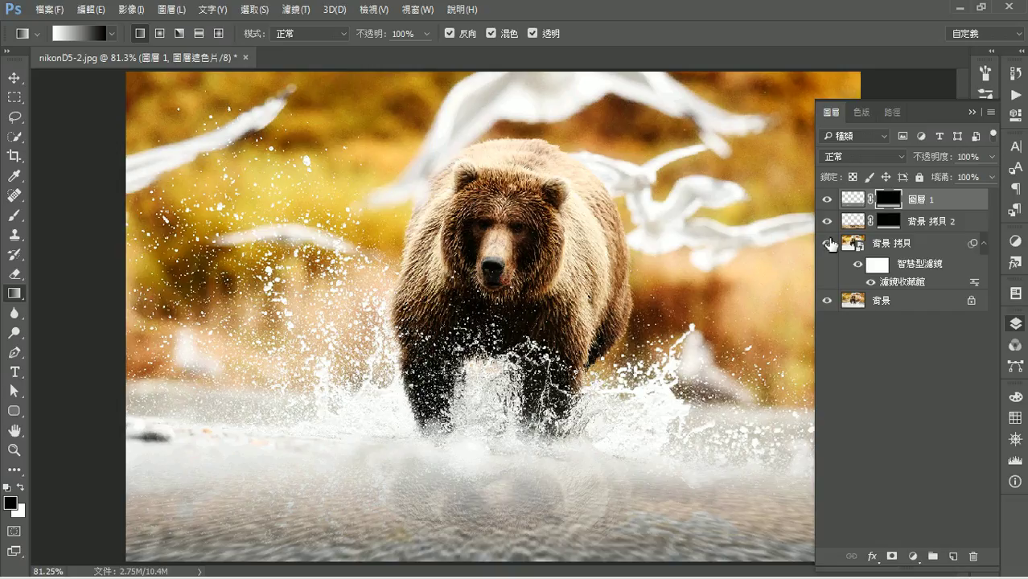
{"action": "left_click", "coordinate": [853, 200]}
{"action": "left_click", "coordinate": [852, 157]}
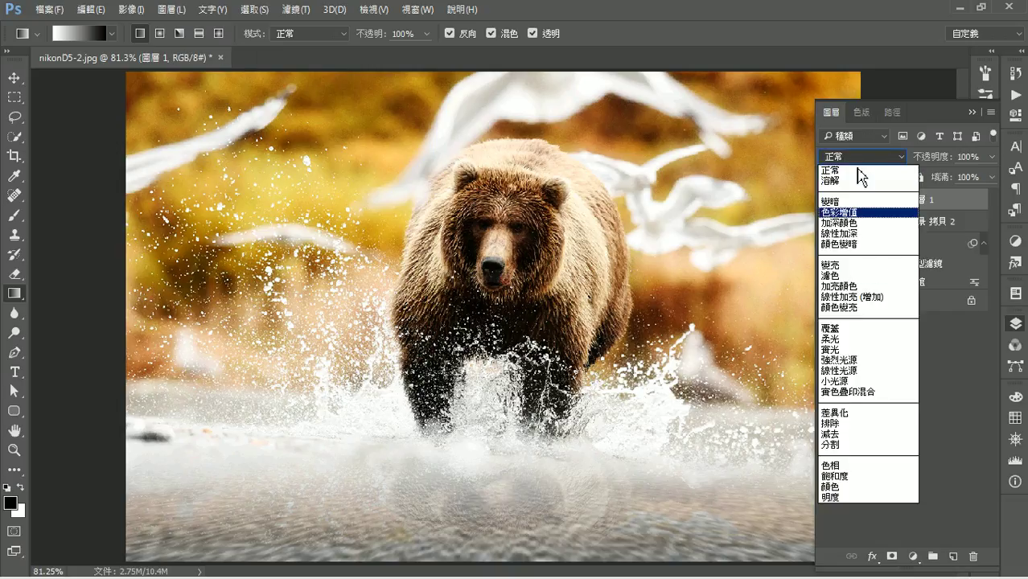
{"action": "left_click", "coordinate": [840, 497]}
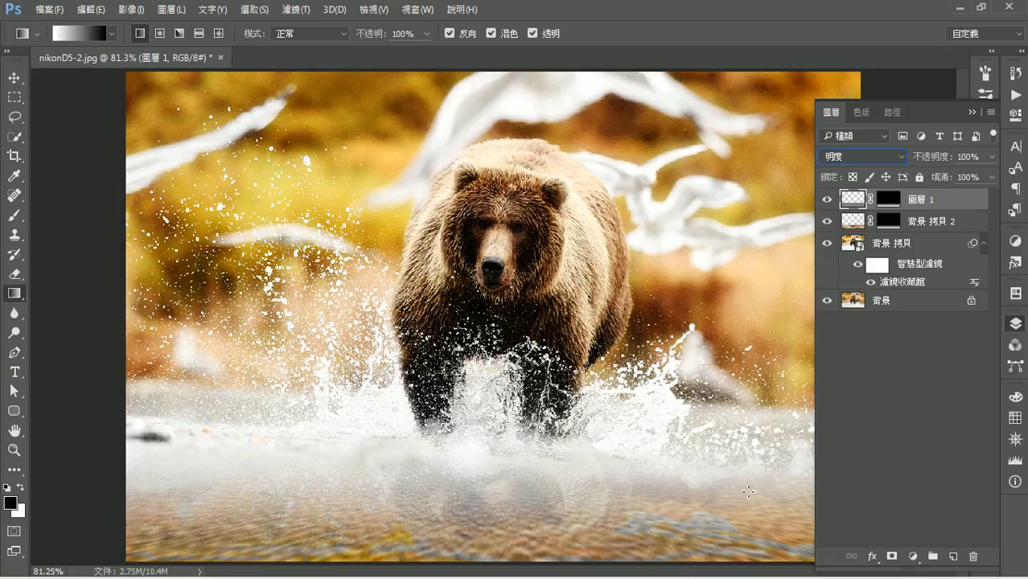
Group 背景 拷貝 2, 圖層 1 and 背景 拷貝 into 群組 1 and toggle its visibility to compare.
{"action": "left_click", "coordinate": [845, 228]}
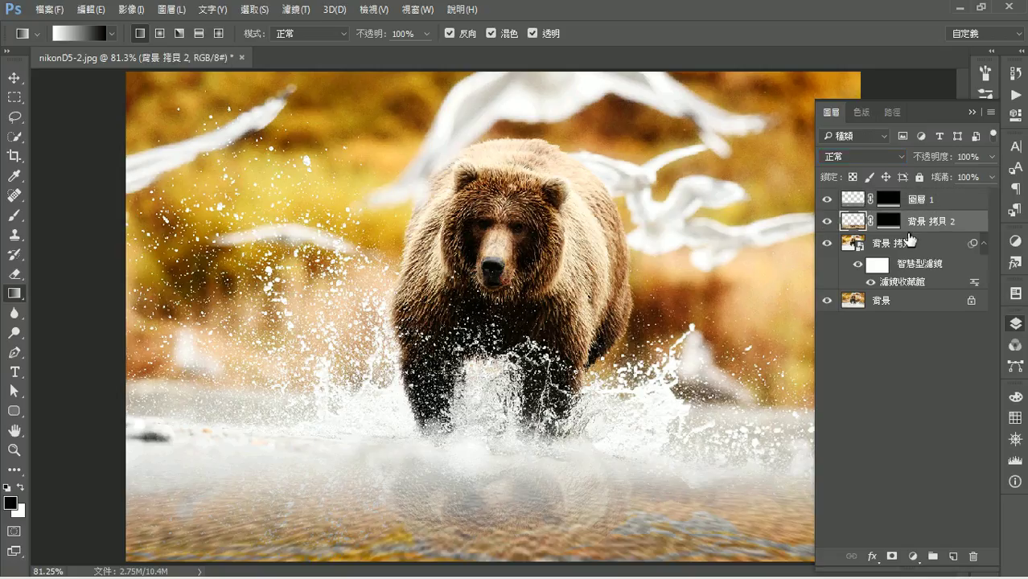
{"action": "left_click", "coordinate": [937, 203], "text": "shift"}
{"action": "left_click", "coordinate": [934, 246], "text": "shift"}
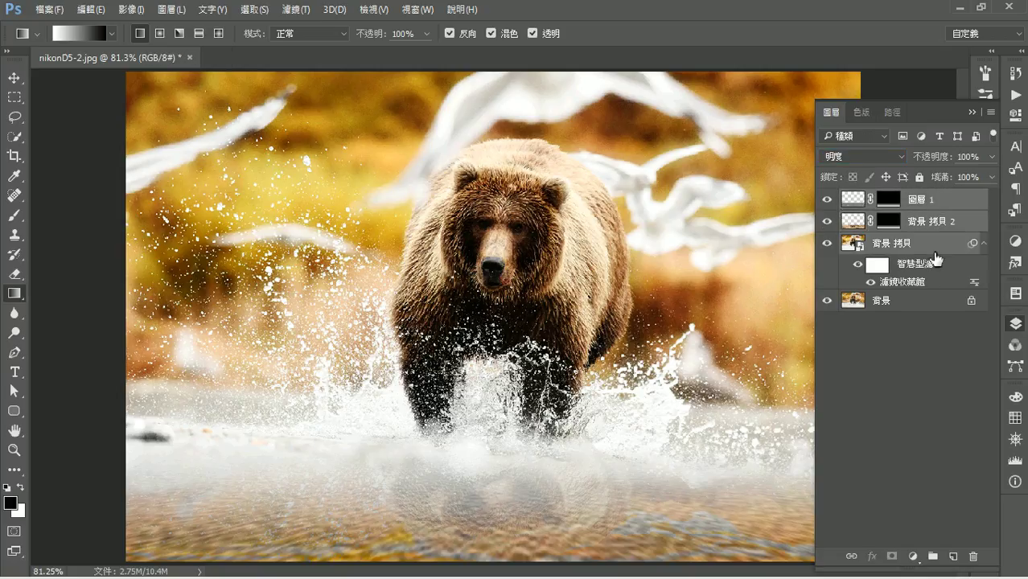
{"action": "left_click", "coordinate": [932, 556]}
{"action": "left_click", "coordinate": [827, 207]}
{"action": "left_click", "coordinate": [827, 201]}
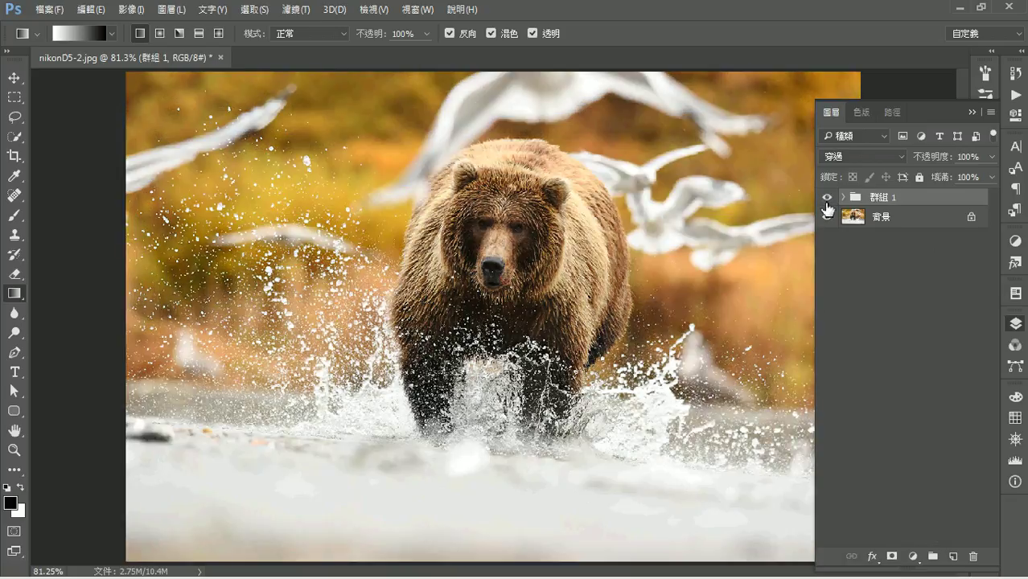